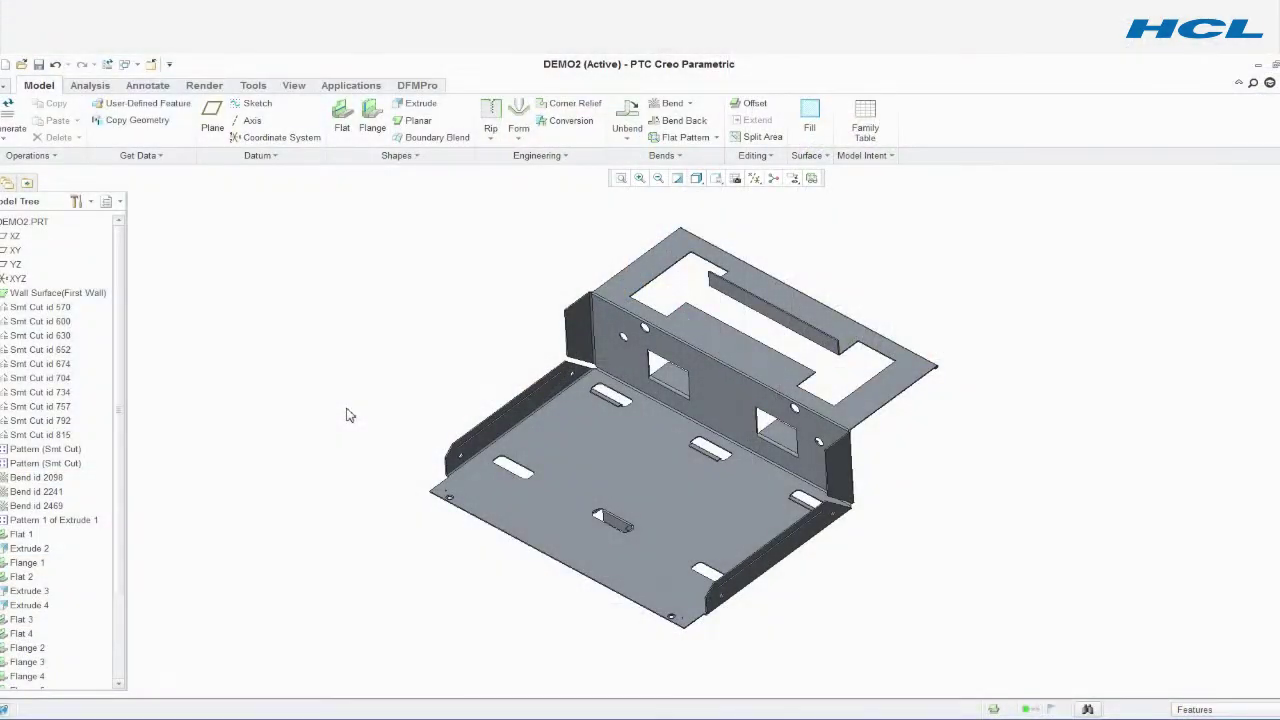
- Run a DFMPro Sheet Metal check on the bracket, accepting the base face as reference
{"action": "middle_click_drag", "start_coordinate": [347, 415], "coordinate": [349, 404]}
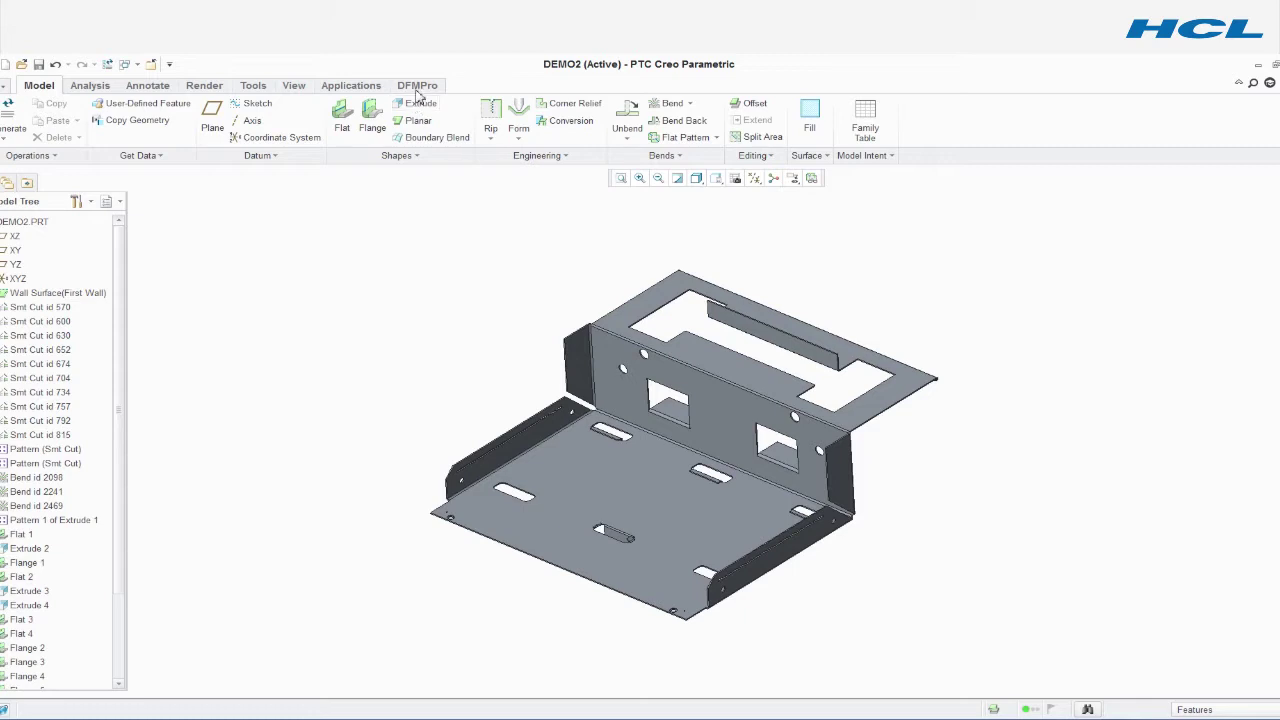
{"action": "left_click", "coordinate": [417, 88]}
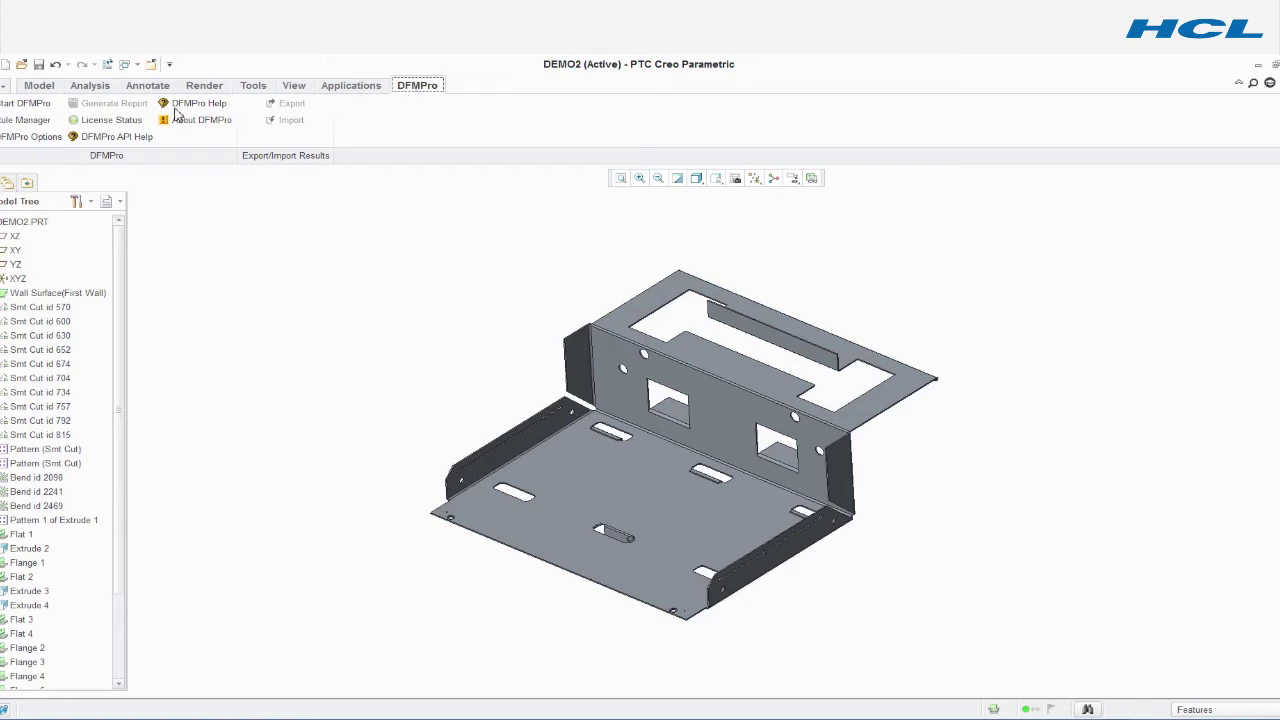
{"action": "left_click", "coordinate": [5, 106]}
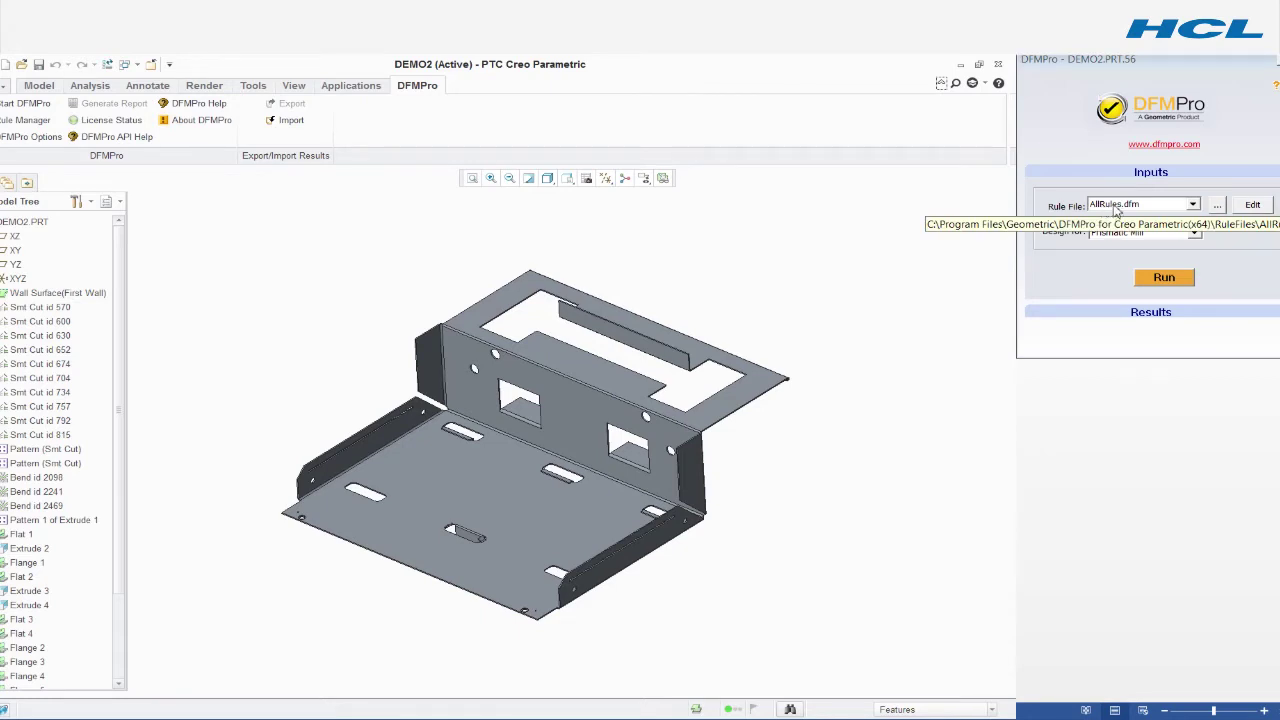
{"action": "left_click", "coordinate": [1195, 234]}
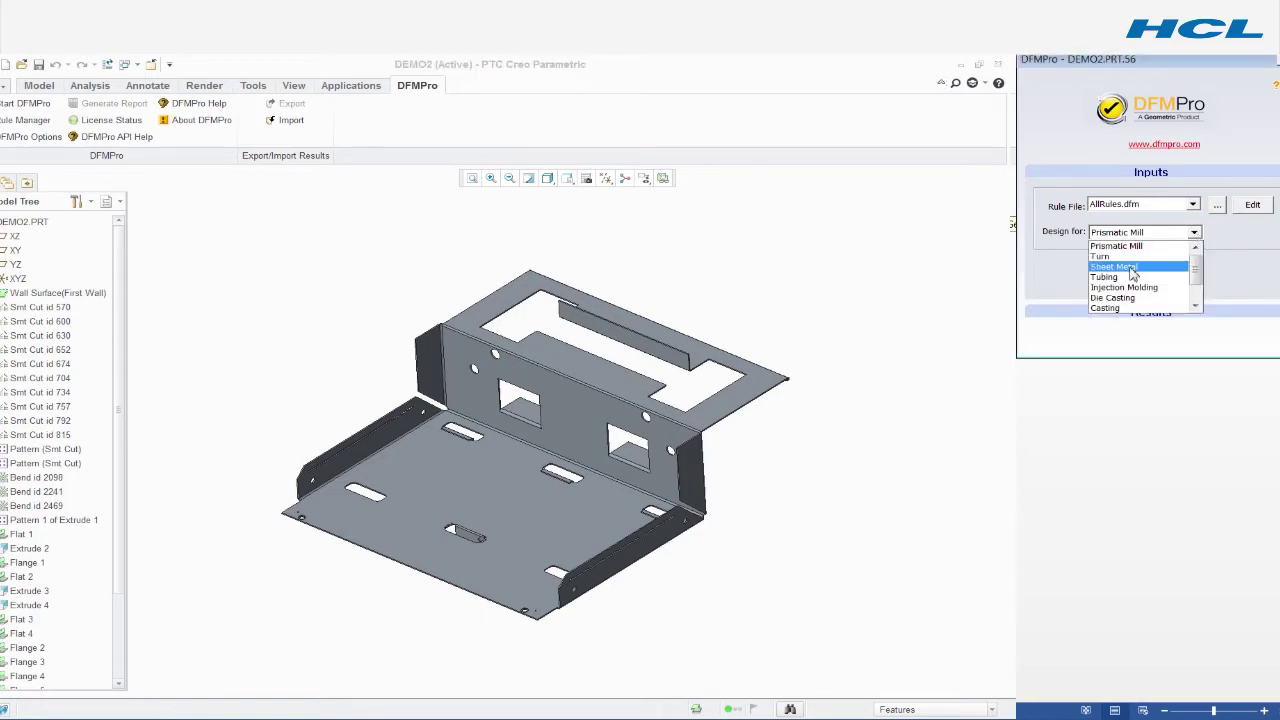
{"action": "left_click", "coordinate": [1133, 267]}
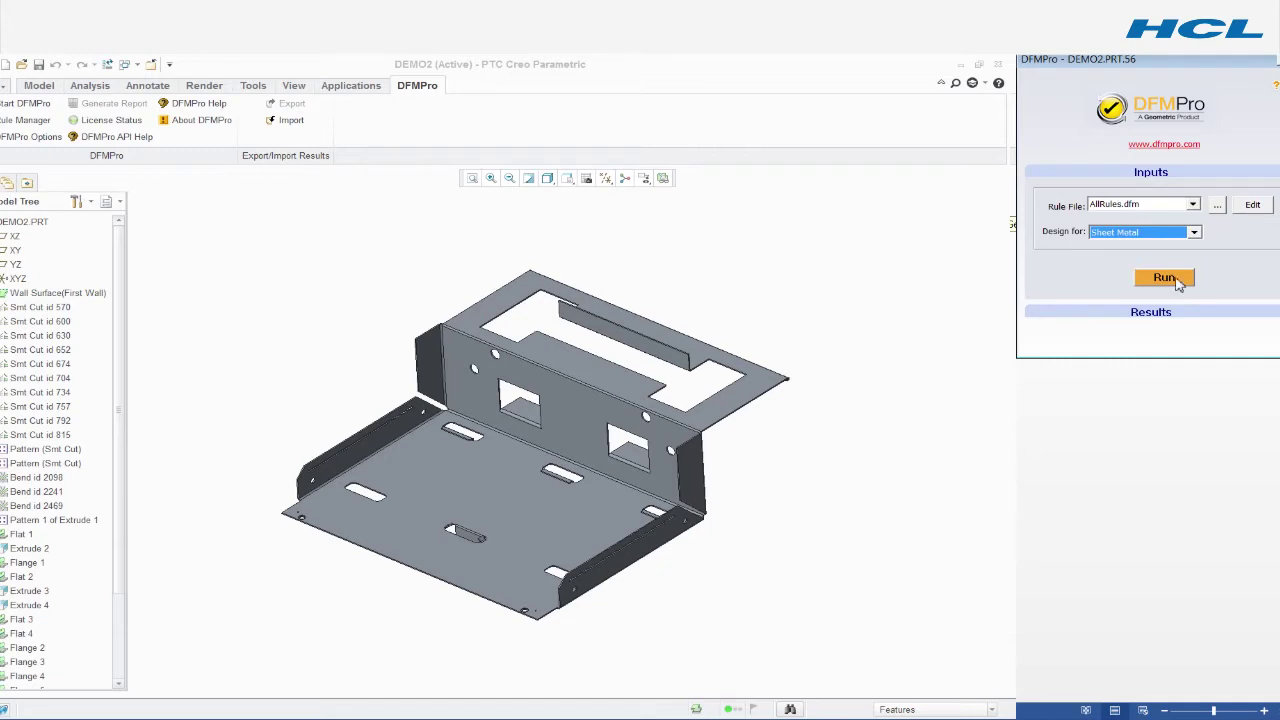
{"action": "left_click", "coordinate": [1164, 278]}
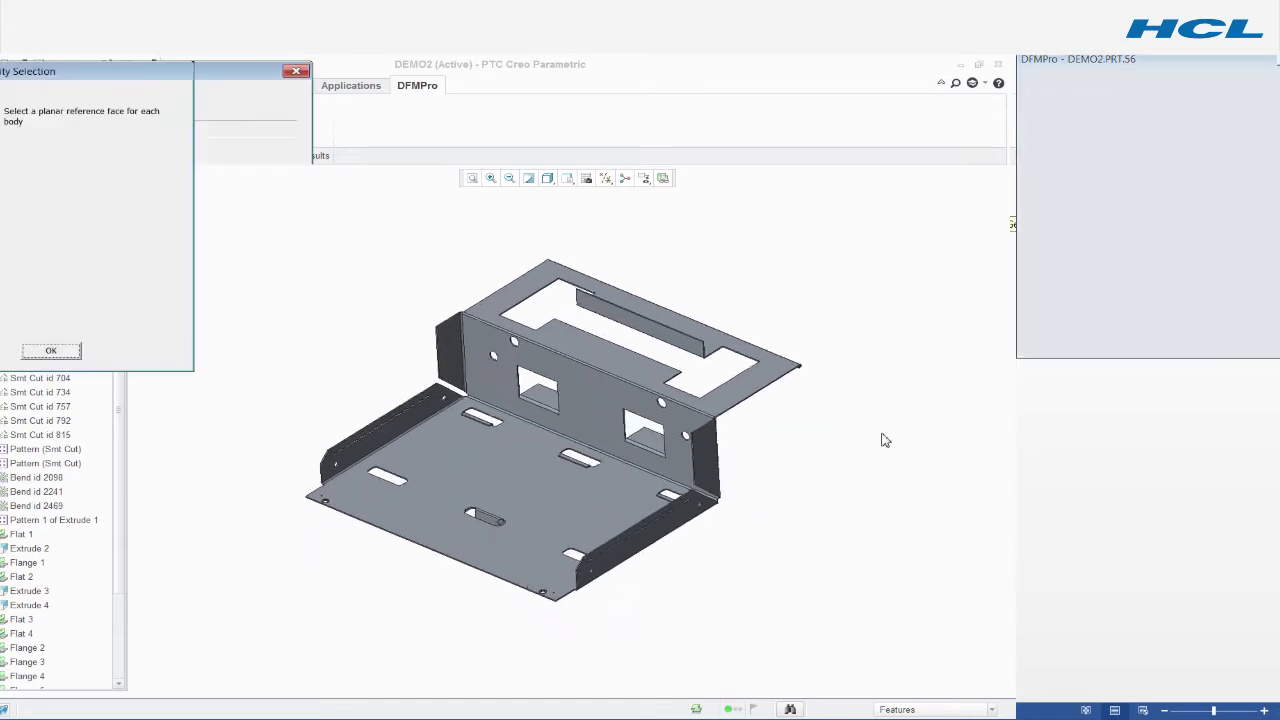
{"action": "left_click", "coordinate": [64, 354]}
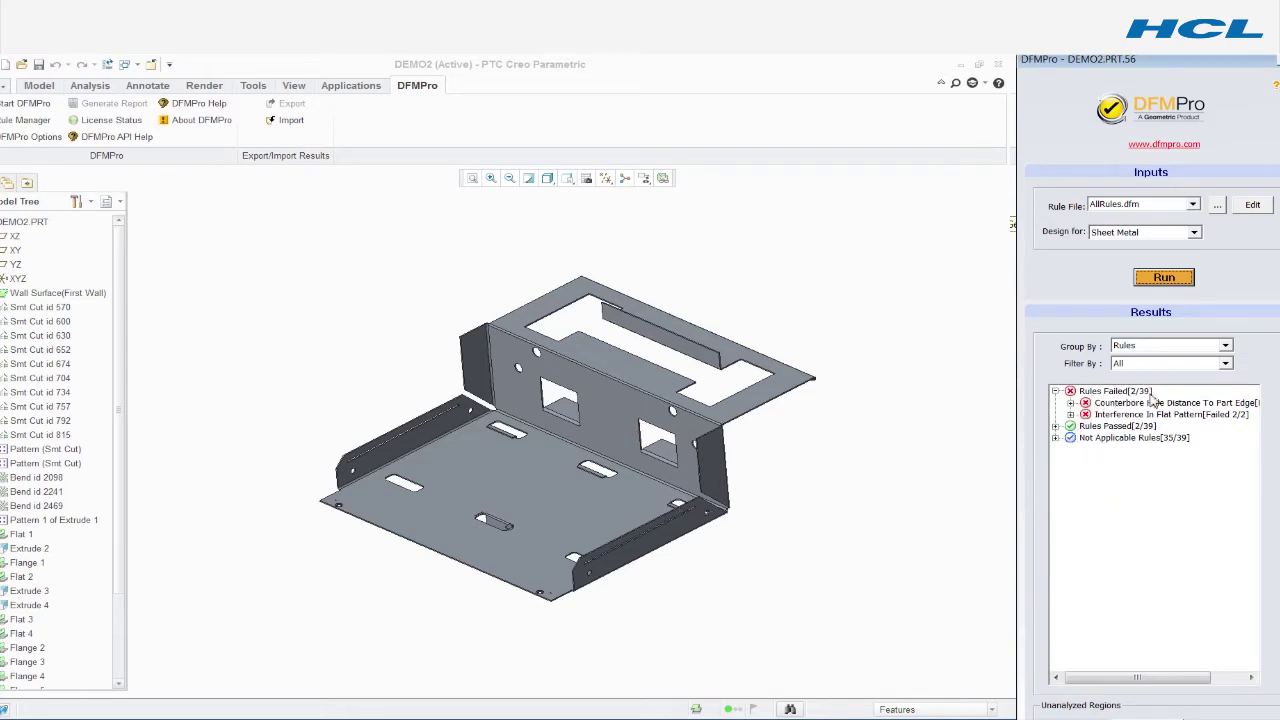
- Review the first failing counterbore hole: edge-distance ratio 1.25 versus recommended 4.0
{"action": "left_click", "coordinate": [1071, 405]}
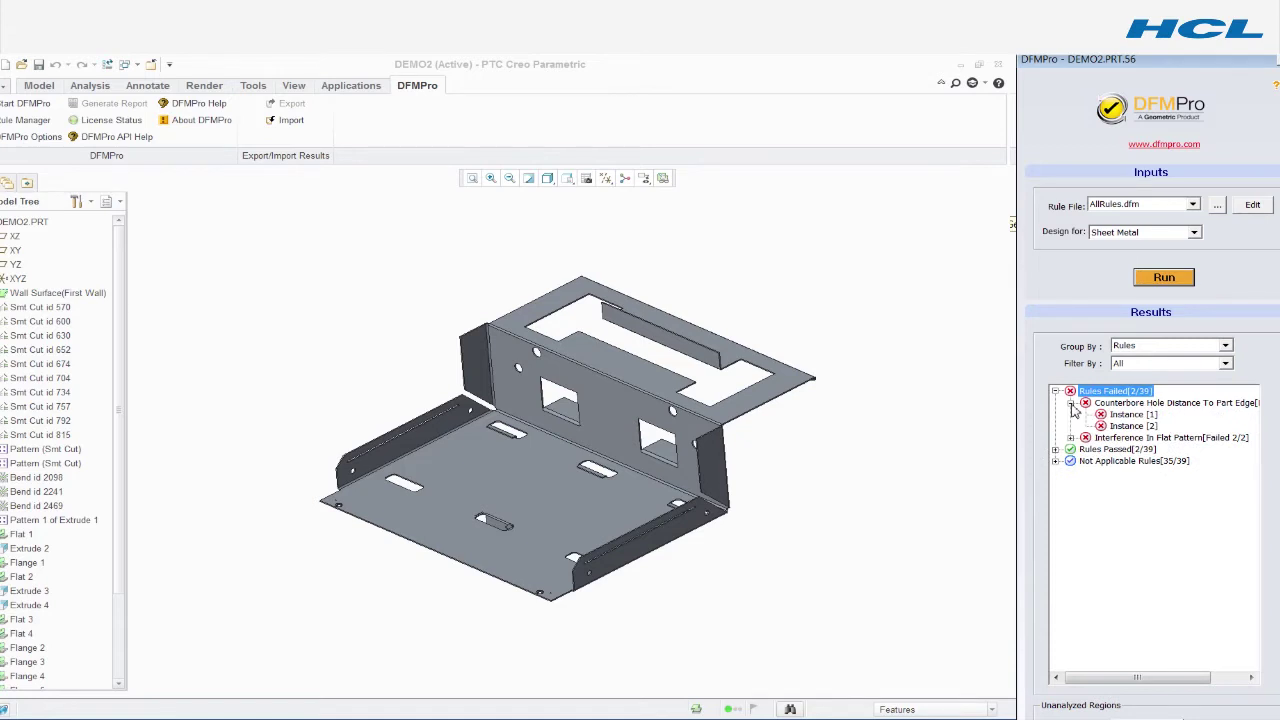
{"action": "left_click", "coordinate": [1134, 415]}
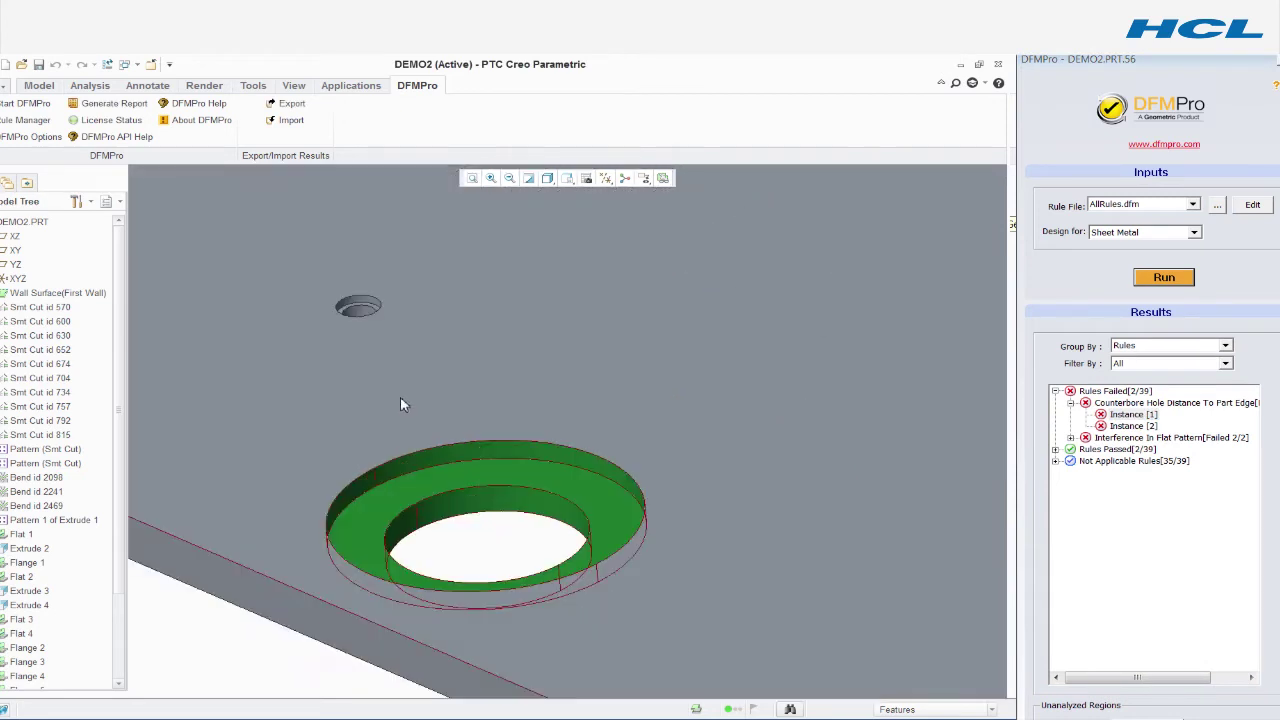
{"action": "scroll", "coordinate": [393, 527], "scroll_direction": "up", "scroll_amount": 2}
{"action": "scroll", "coordinate": [393, 527], "scroll_direction": "up", "scroll_amount": 3}
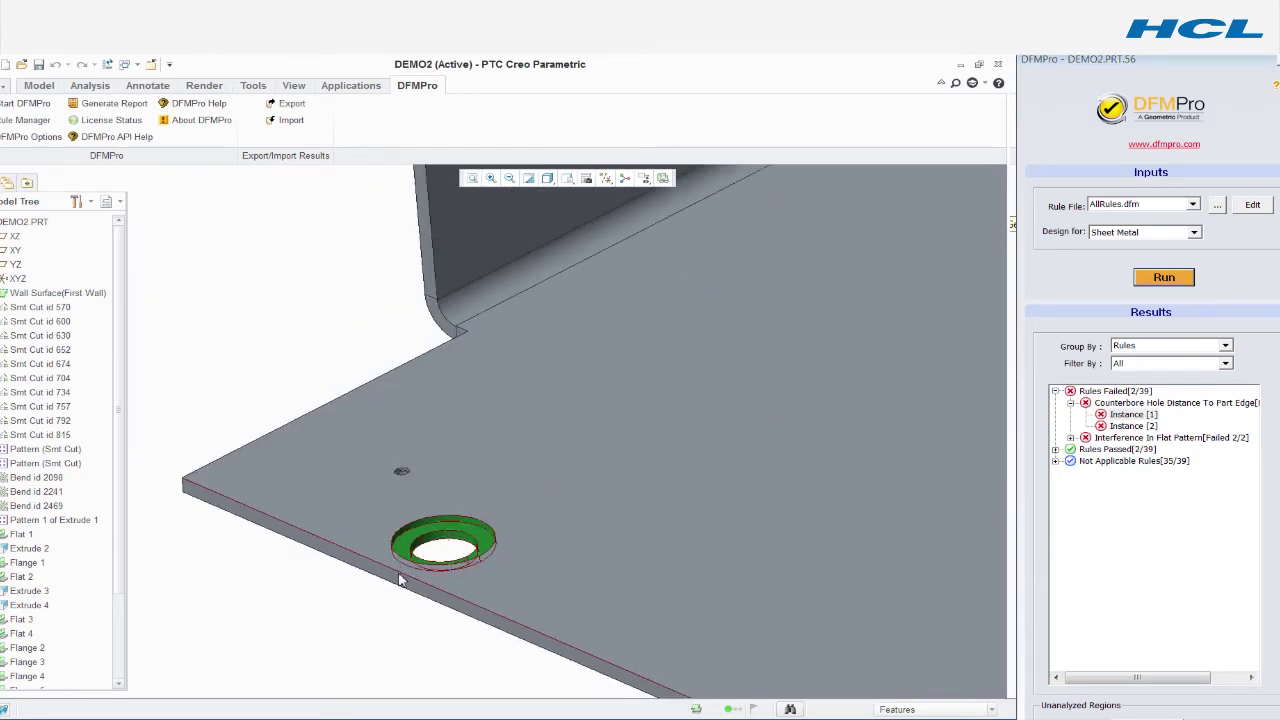
{"action": "left_click_drag", "start_coordinate": [352, 701], "coordinate": [348, 591]}
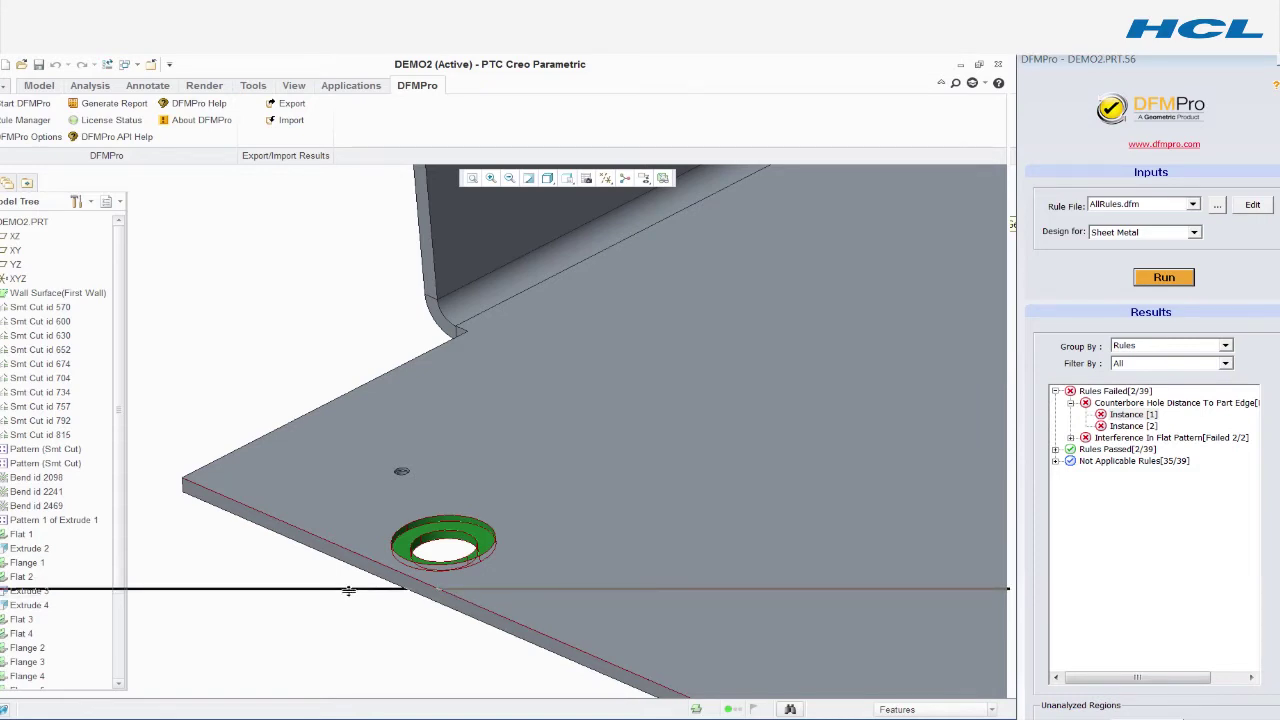
{"action": "left_click_drag", "start_coordinate": [348, 591], "coordinate": [348, 591]}
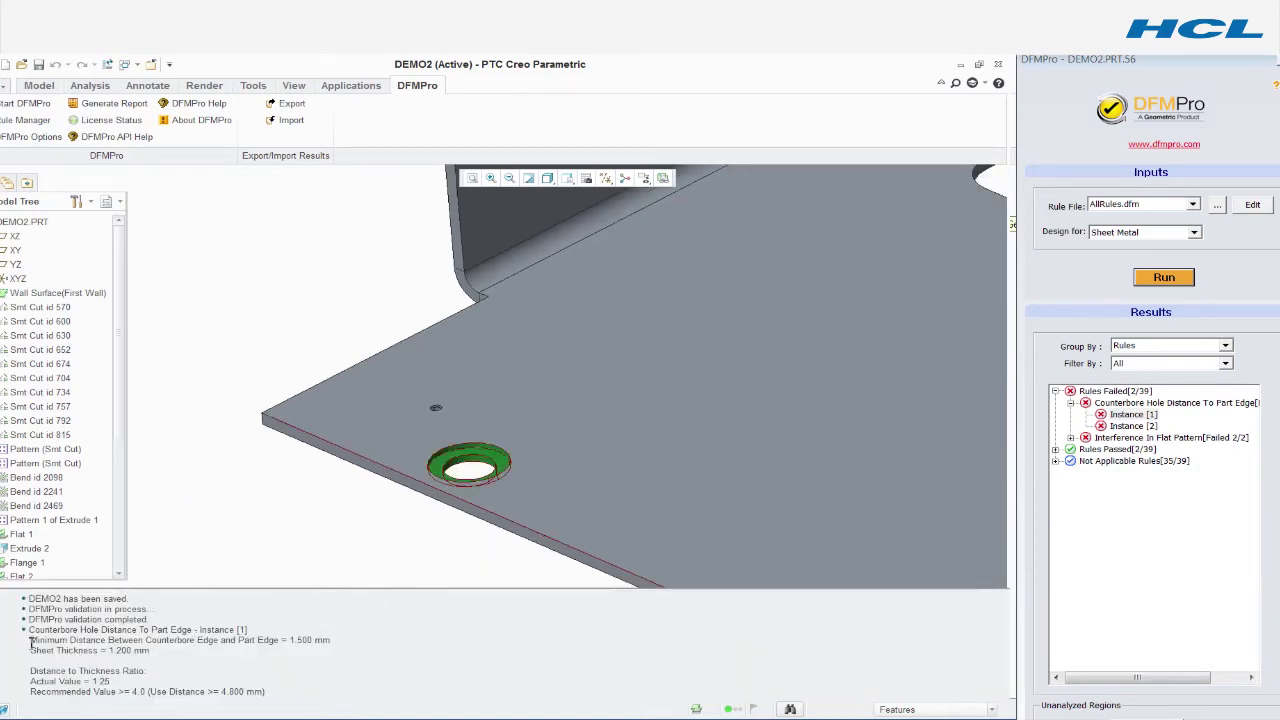
{"action": "left_click_drag", "start_coordinate": [31, 672], "coordinate": [147, 672]}
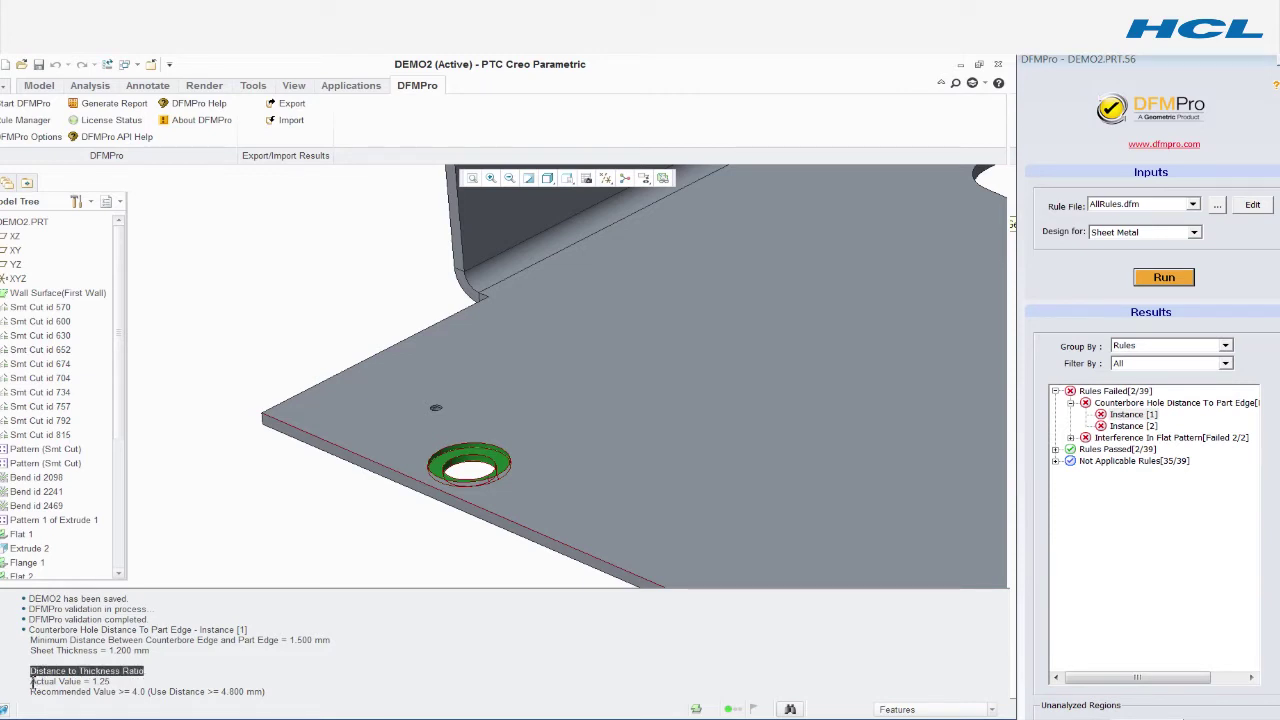
{"action": "left_click_drag", "start_coordinate": [31, 681], "coordinate": [110, 681]}
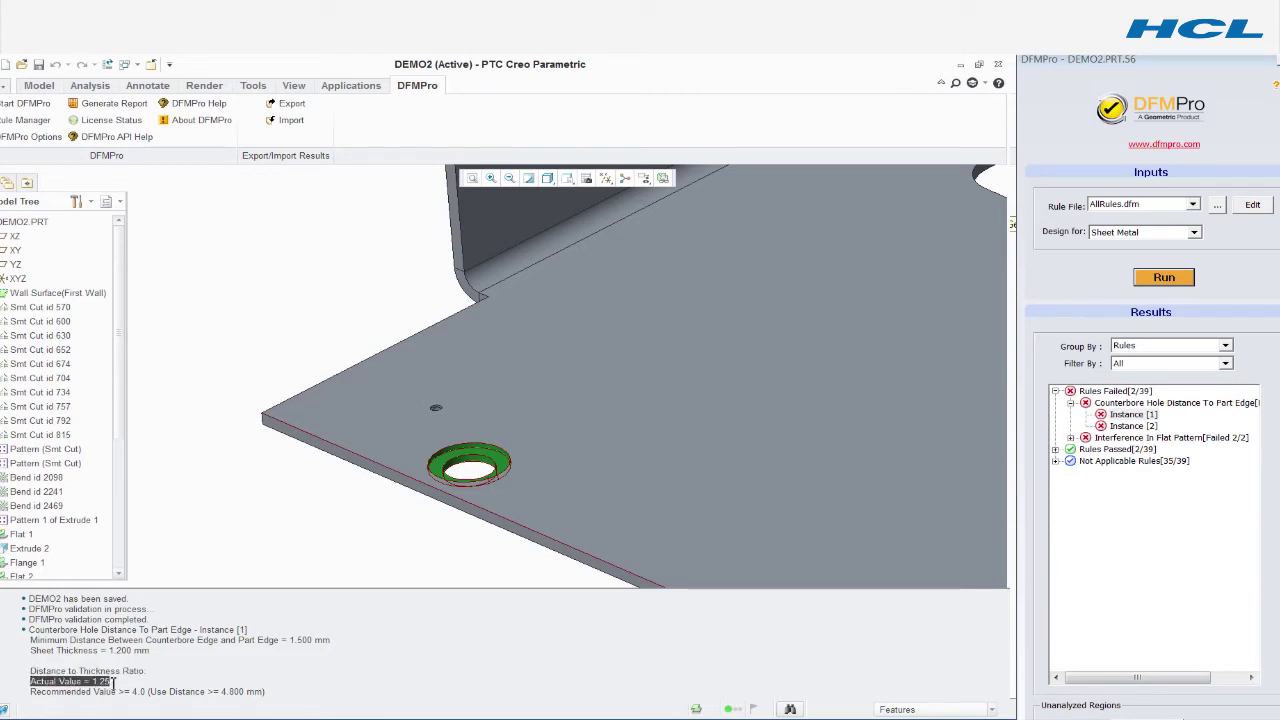
{"action": "left_click_drag", "start_coordinate": [31, 694], "coordinate": [137, 694]}
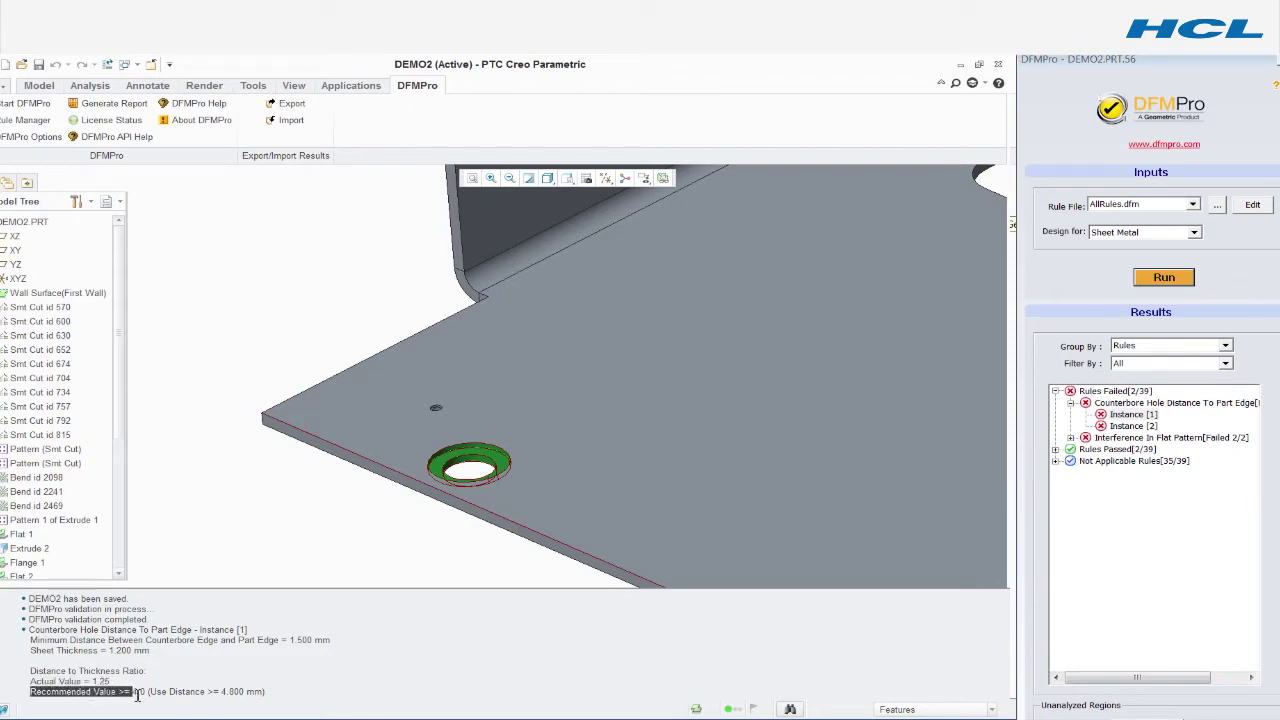
{"action": "left_click", "coordinate": [472, 179]}
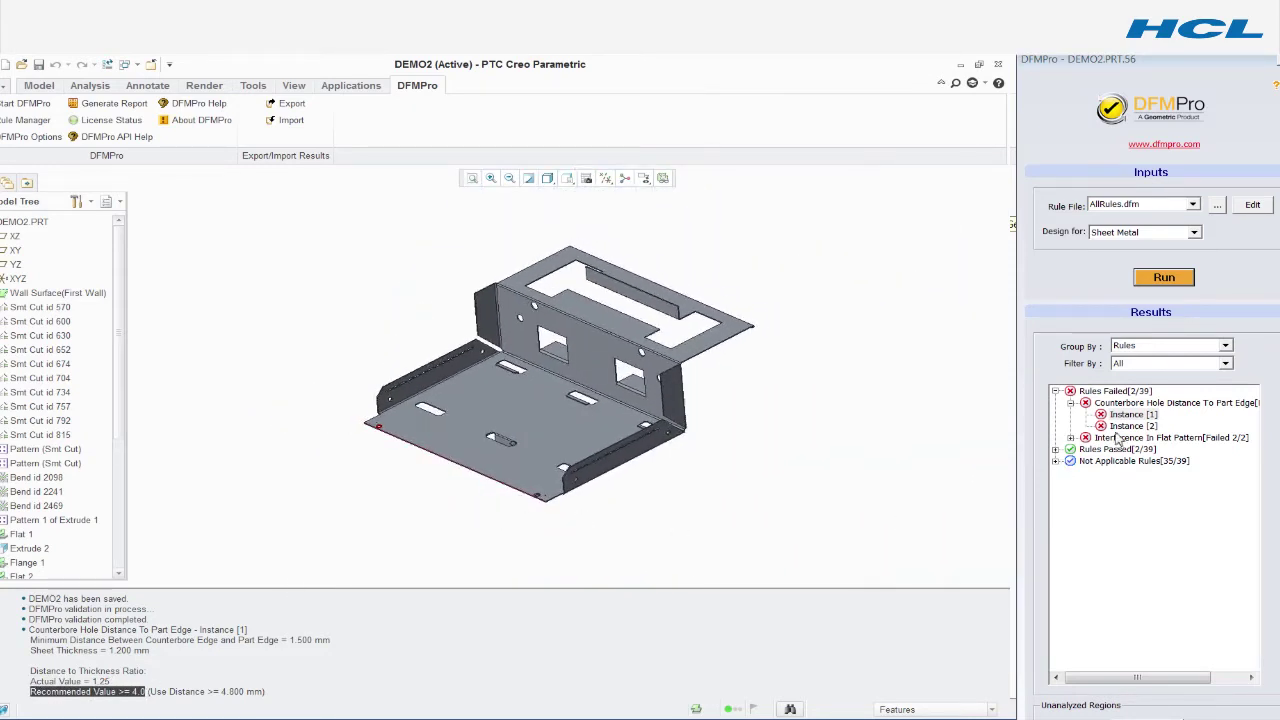
- Locate and inspect the second failing counterbore hole on the bracket
{"action": "left_click", "coordinate": [1126, 426]}
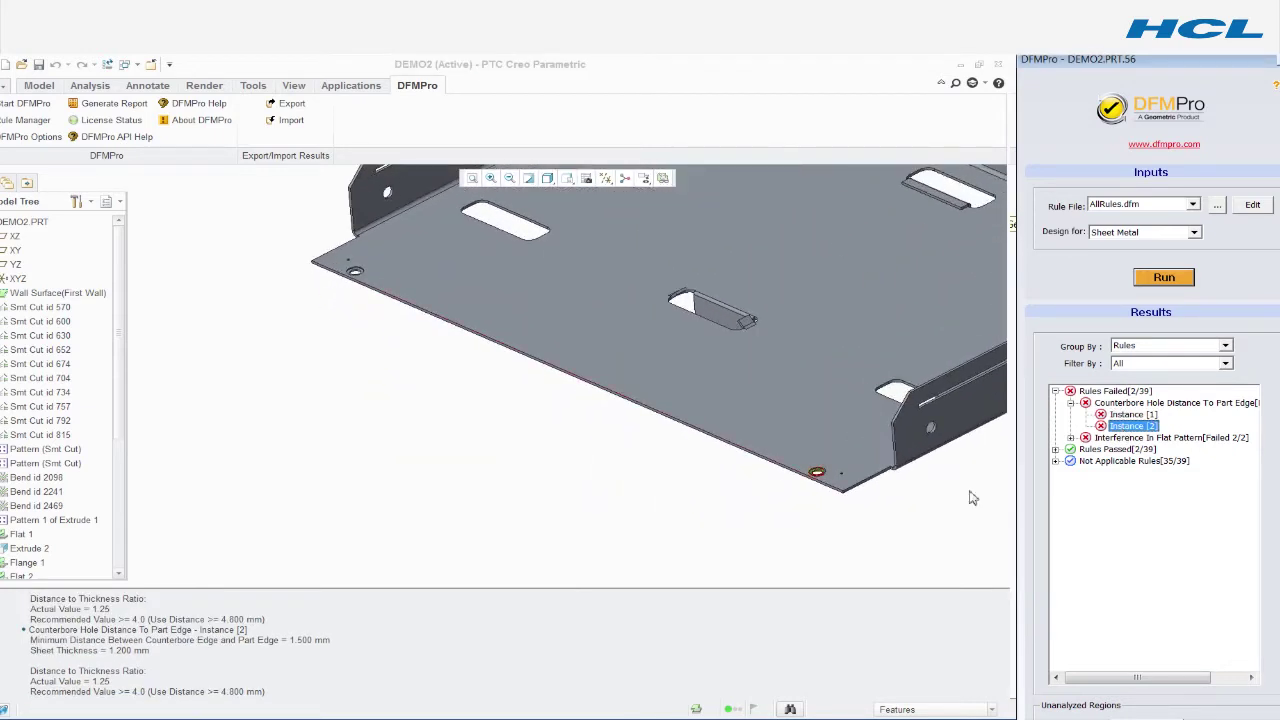
{"action": "scroll", "coordinate": [855, 553], "scroll_direction": "down", "scroll_amount": 2}
{"action": "scroll", "coordinate": [757, 517], "scroll_direction": "down", "scroll_amount": 1}
{"action": "scroll", "coordinate": [680, 470], "scroll_direction": "down", "scroll_amount": 1}
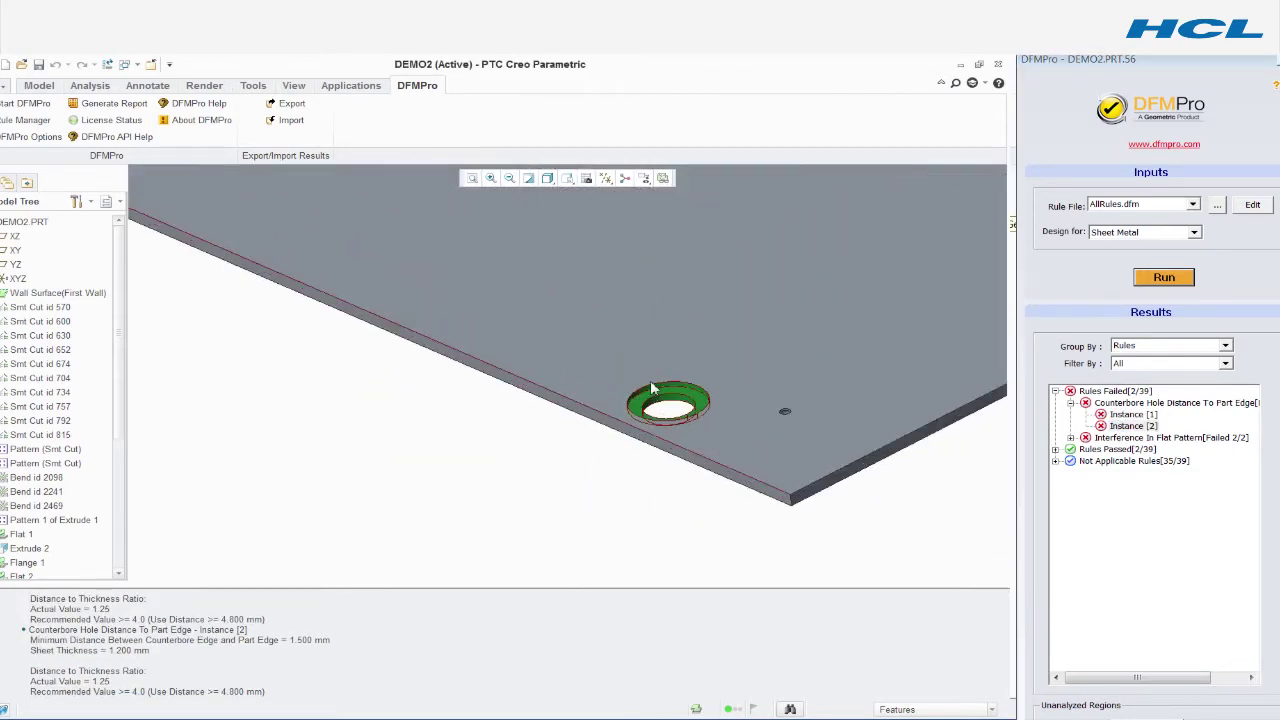
{"action": "scroll", "coordinate": [640, 445], "scroll_direction": "down", "scroll_amount": 1}
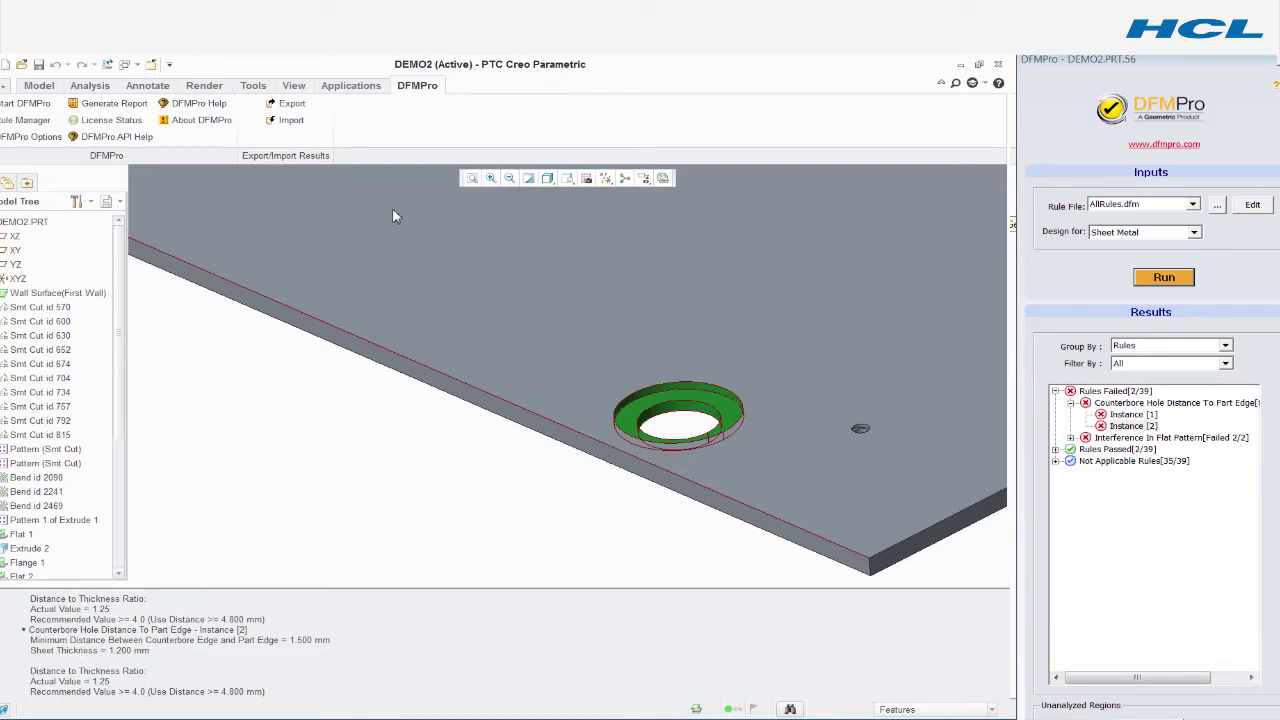
{"action": "left_click", "coordinate": [472, 178]}
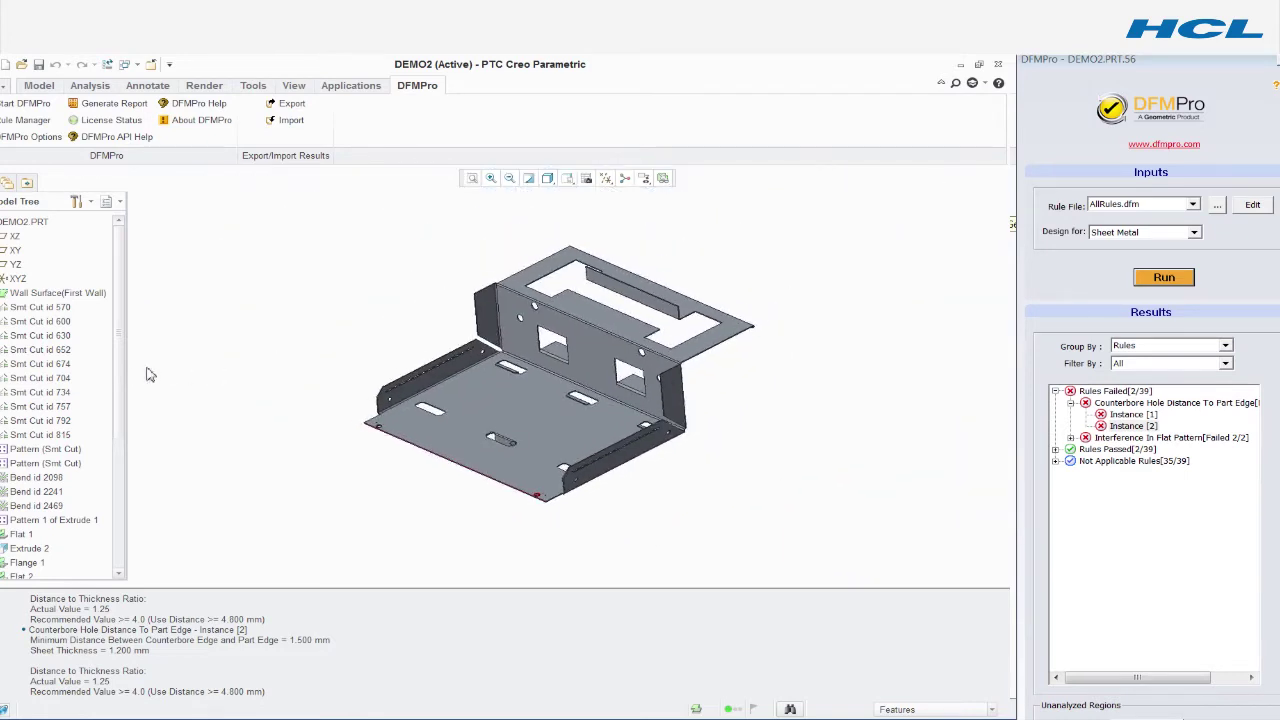
{"action": "scroll", "coordinate": [117, 512], "scroll_direction": "down", "scroll_amount": 1}
{"action": "scroll", "coordinate": [117, 512], "scroll_direction": "down", "scroll_amount": 4}
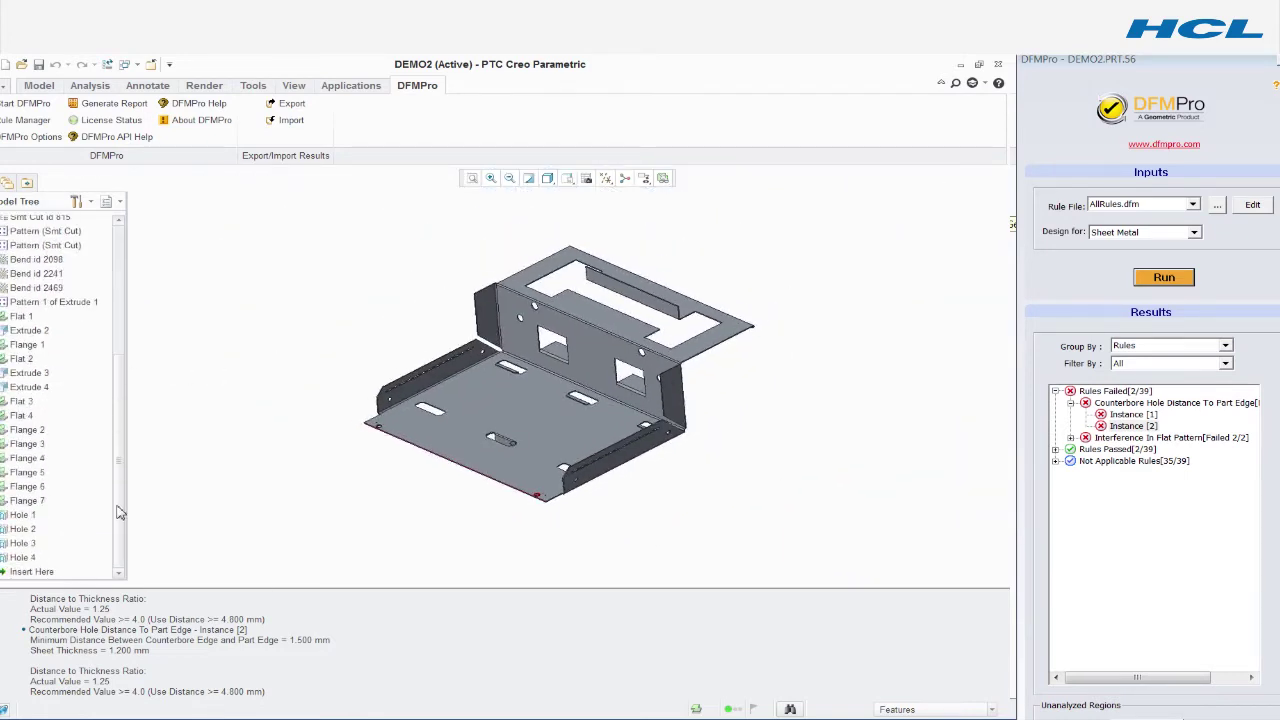
- Redefine Hole 3, changing its 5.00 placement distance to 8, then re-edit and finish it
{"action": "right_click", "coordinate": [24, 548]}
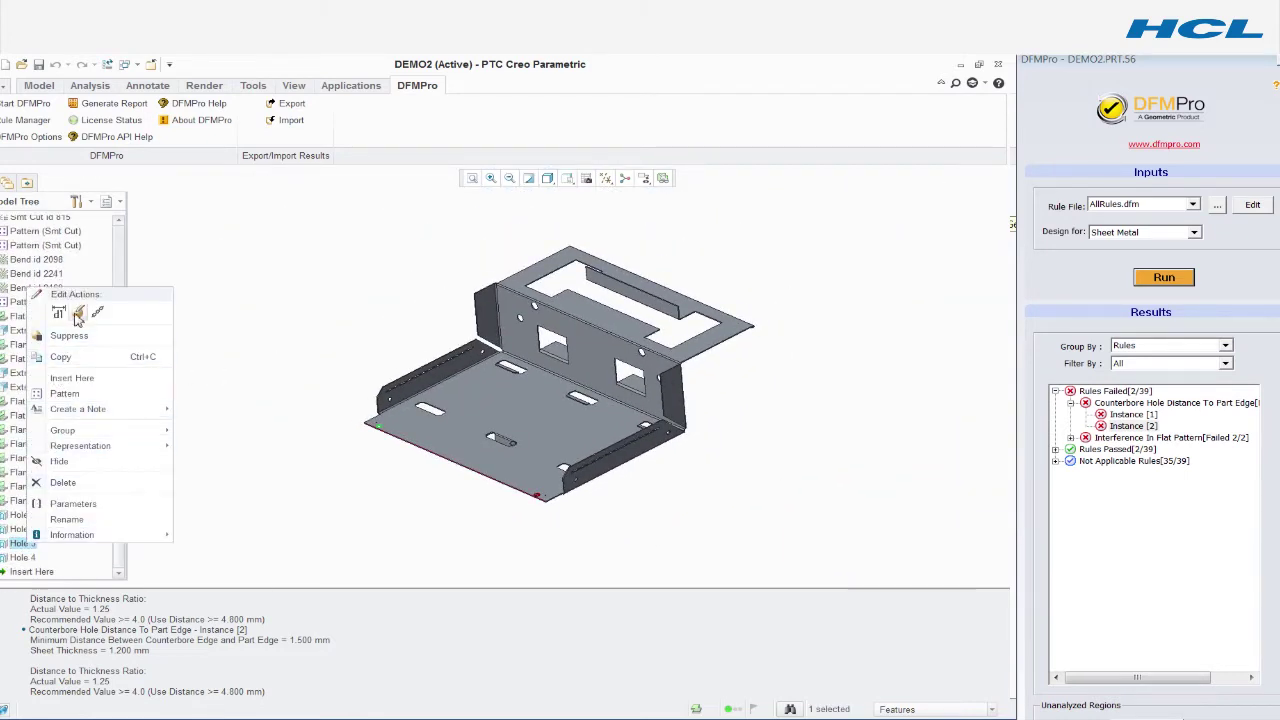
{"action": "left_click", "coordinate": [78, 315]}
{"action": "double_click", "coordinate": [352, 408]}
{"action": "type", "text": "8.5"}
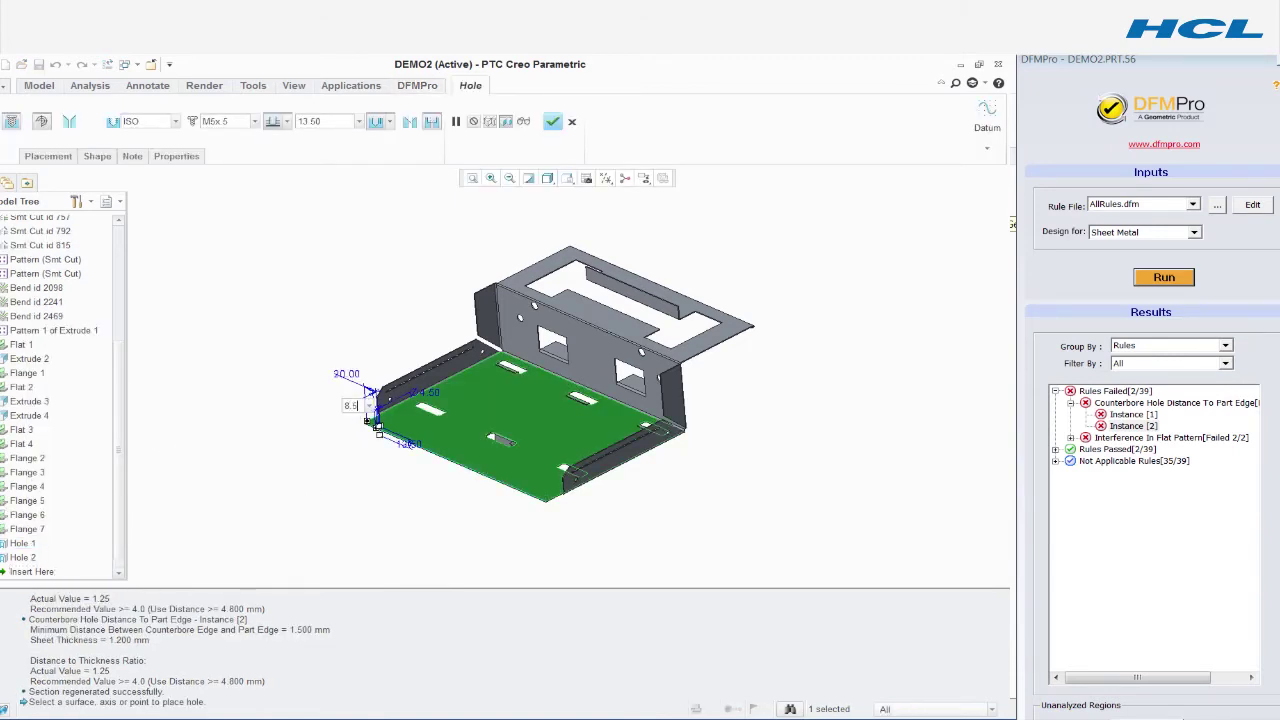
{"action": "middle_click", "coordinate": [343, 471]}
{"action": "right_click", "coordinate": [22, 557]}
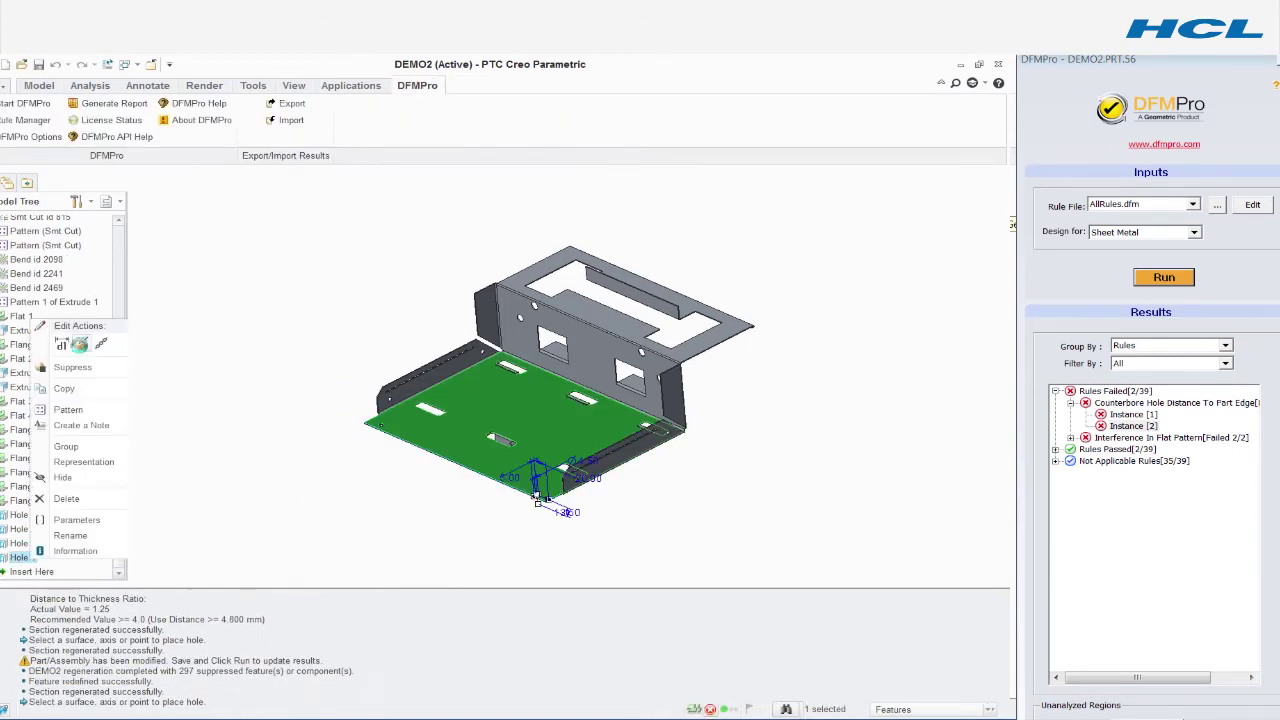
{"action": "left_click", "coordinate": [80, 322]}
{"action": "middle_click", "coordinate": [490, 518]}
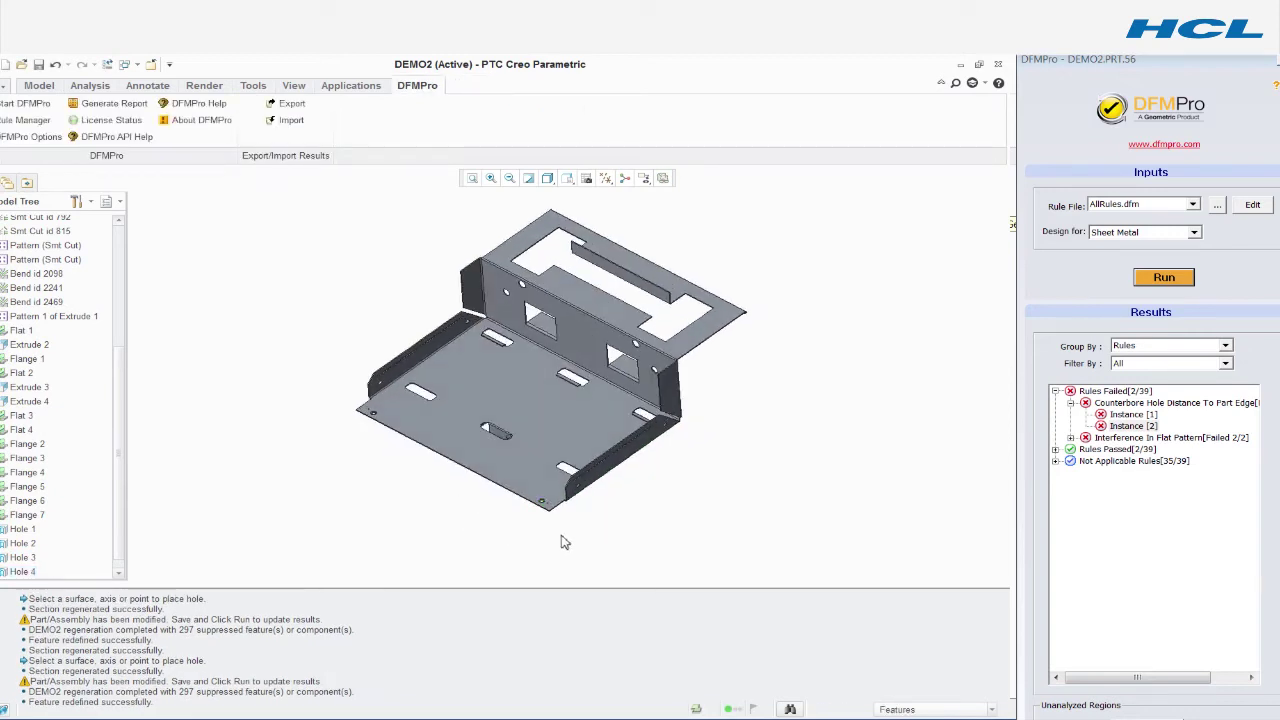
{"action": "left_click", "coordinate": [1070, 438]}
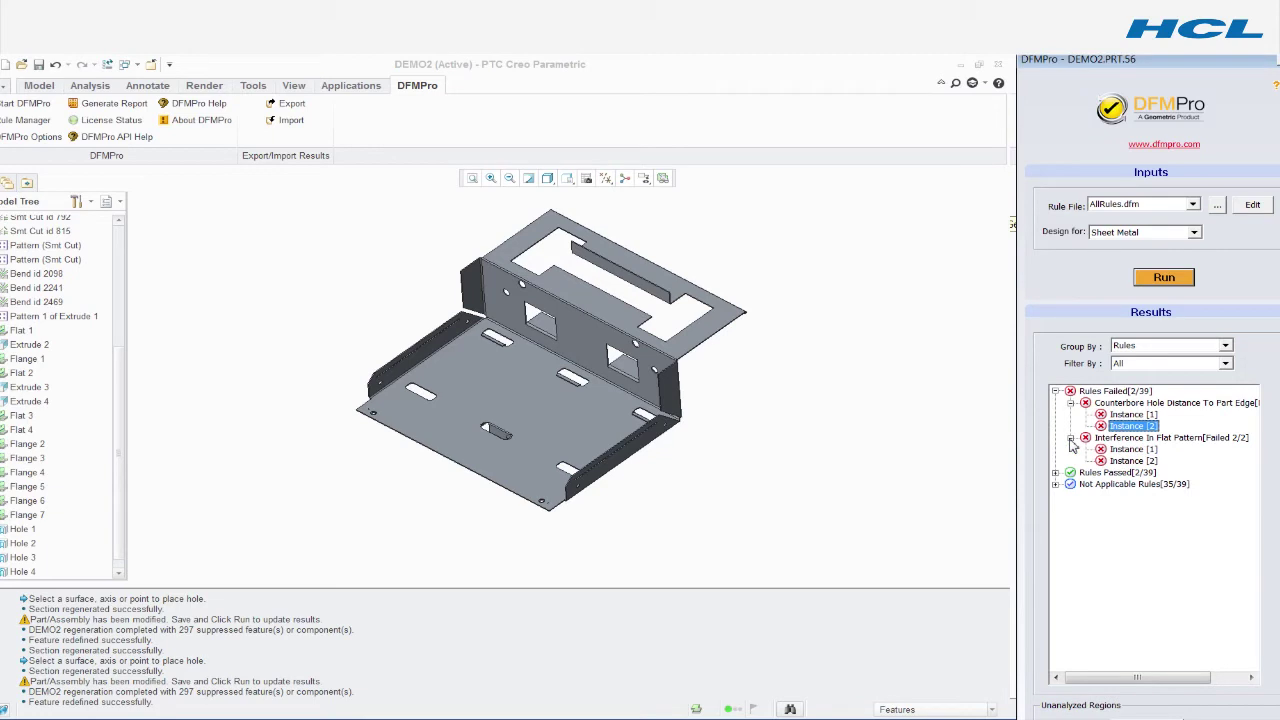
{"action": "left_click", "coordinate": [1134, 450]}
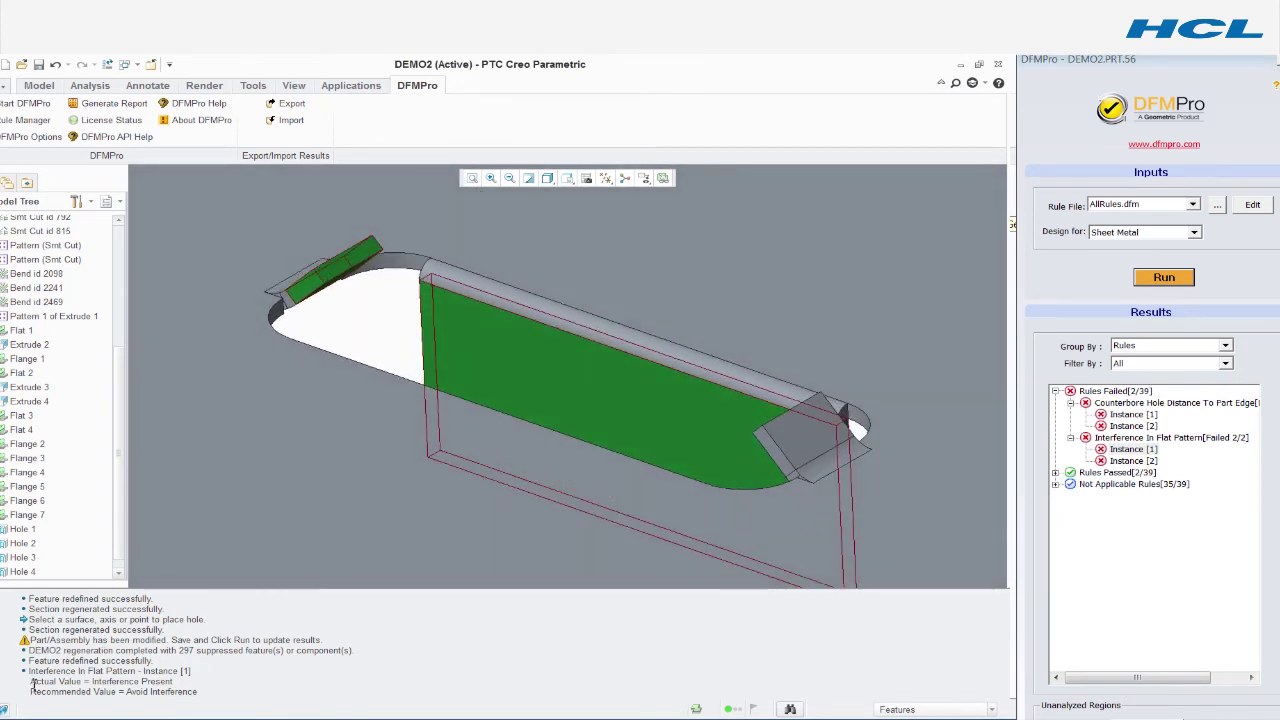
{"action": "left_click_drag", "start_coordinate": [32, 681], "coordinate": [176, 683]}
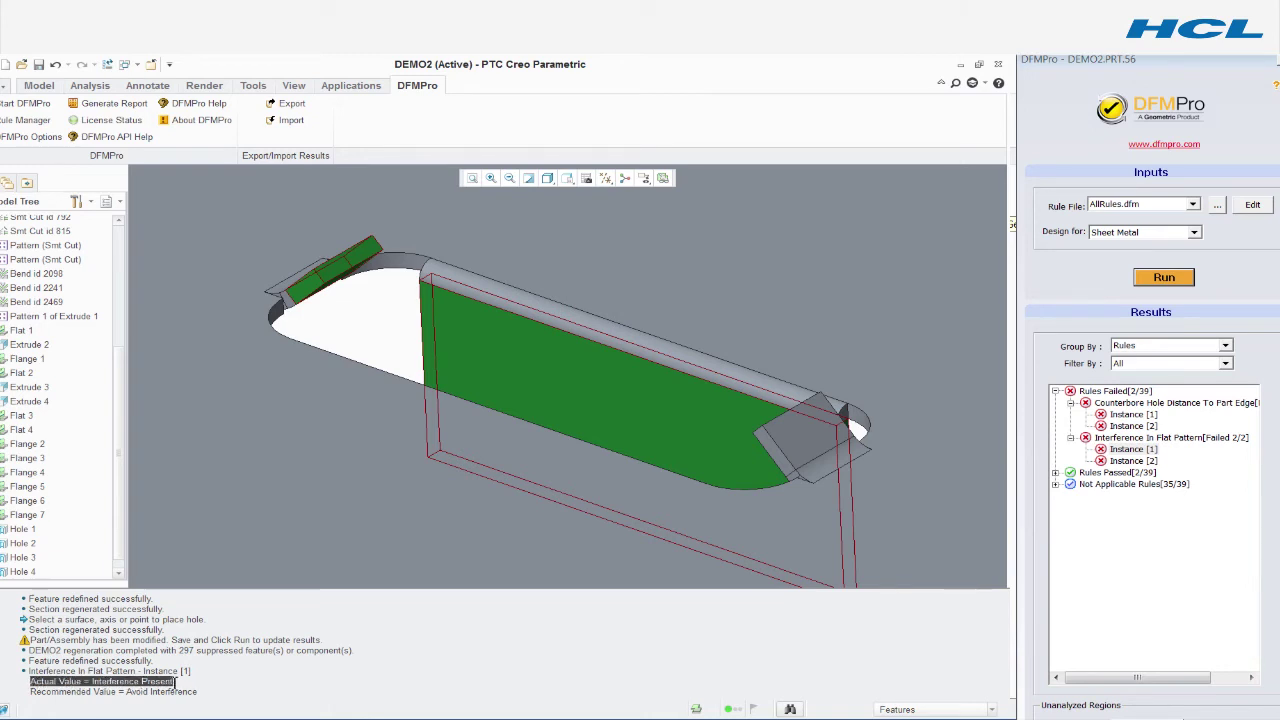
{"action": "left_click_drag", "start_coordinate": [29, 691], "coordinate": [202, 691]}
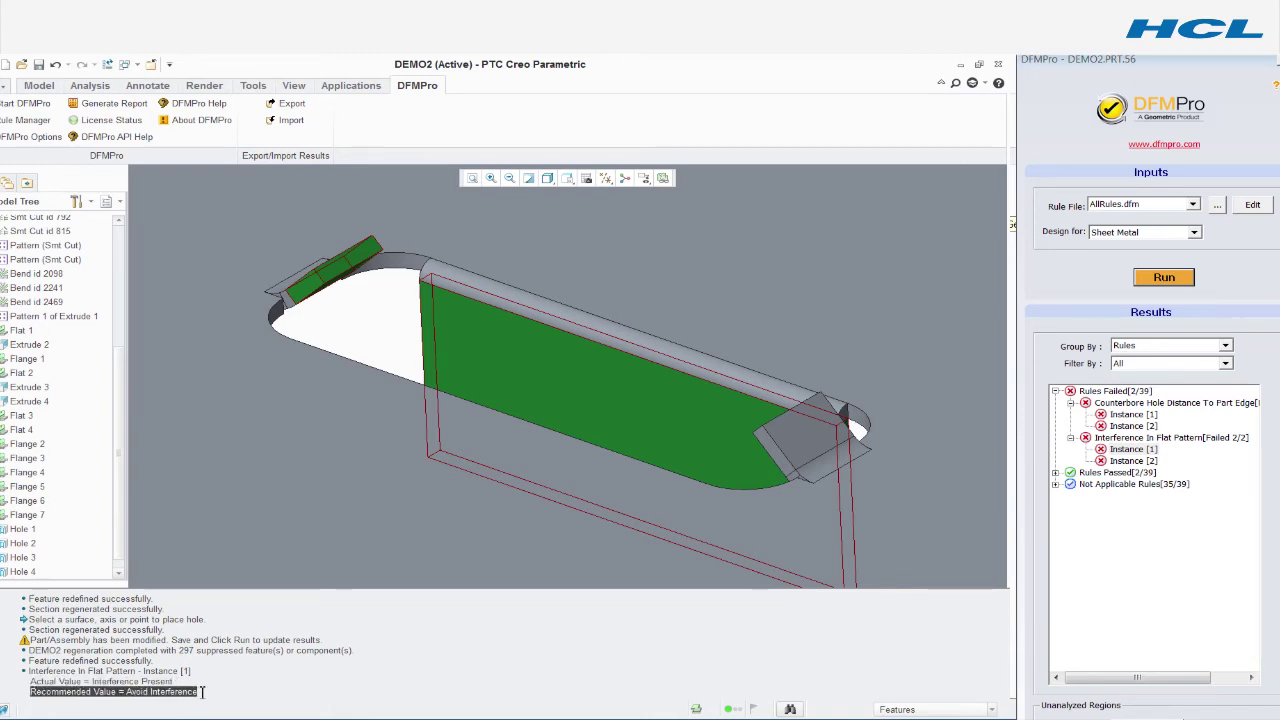
{"action": "left_click", "coordinate": [1127, 463]}
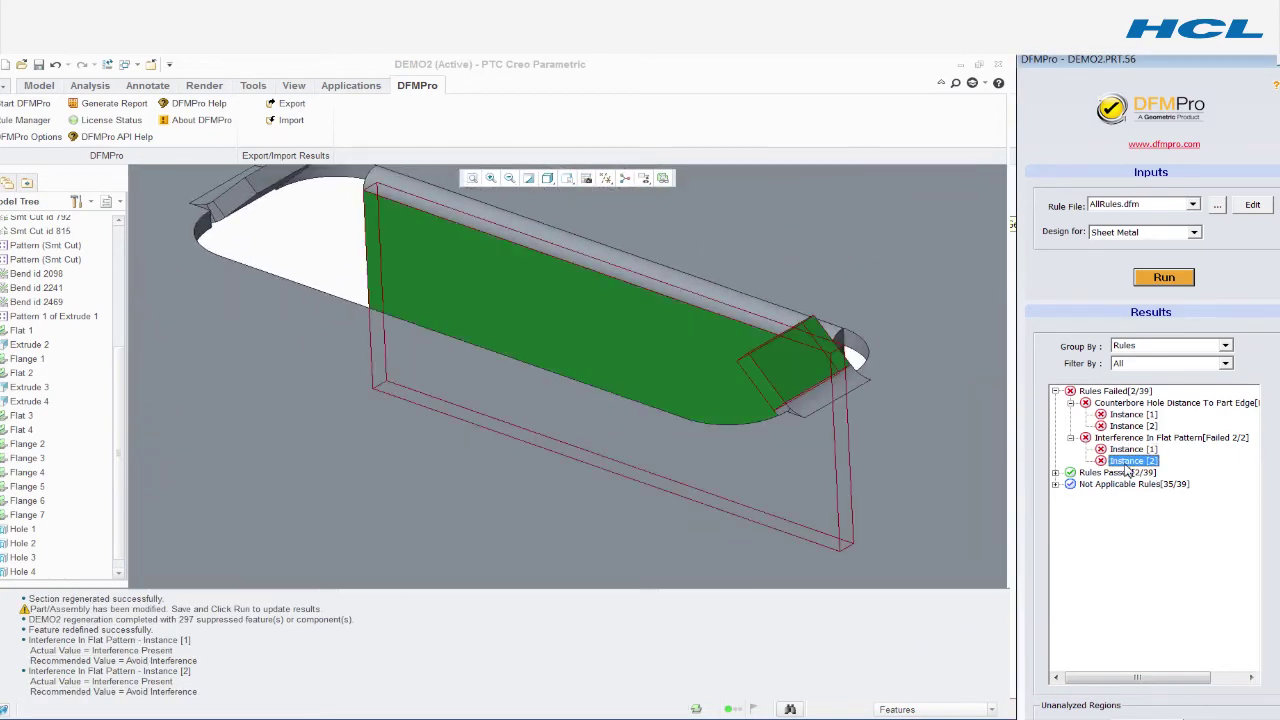
{"action": "left_click", "coordinate": [755, 460]}
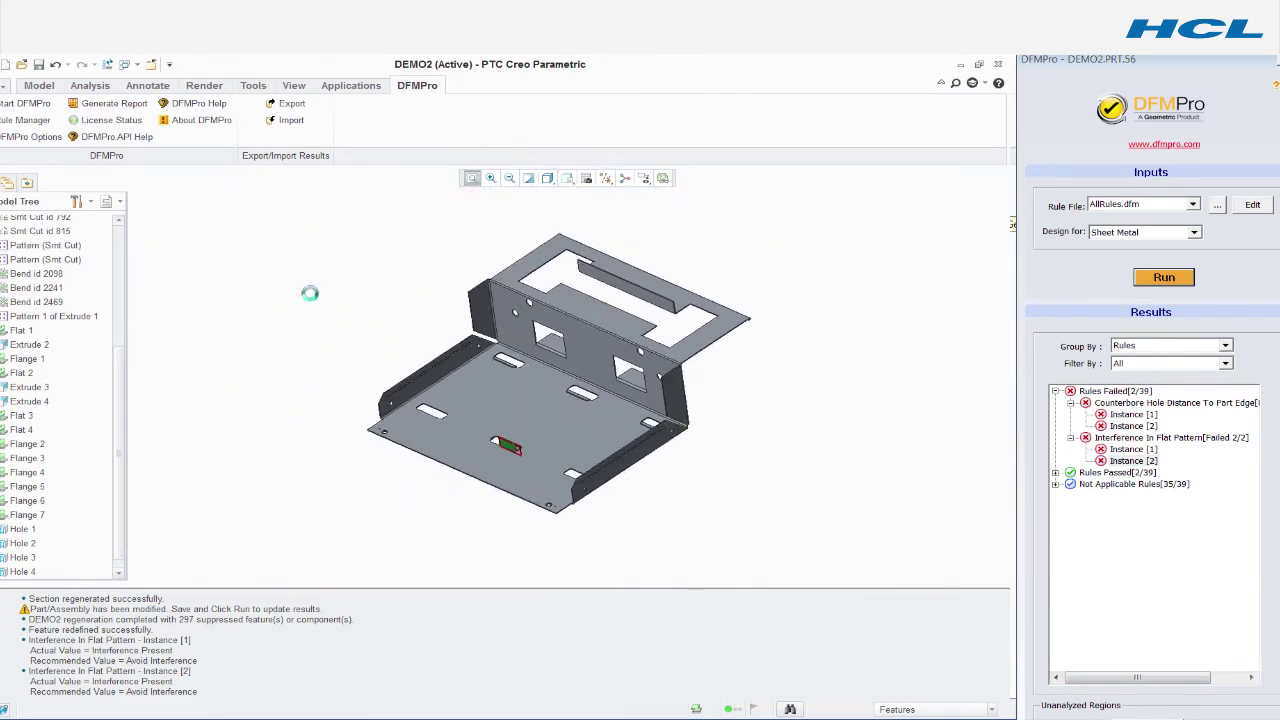
{"action": "scroll", "coordinate": [116, 460], "scroll_direction": "down", "scroll_amount": 2}
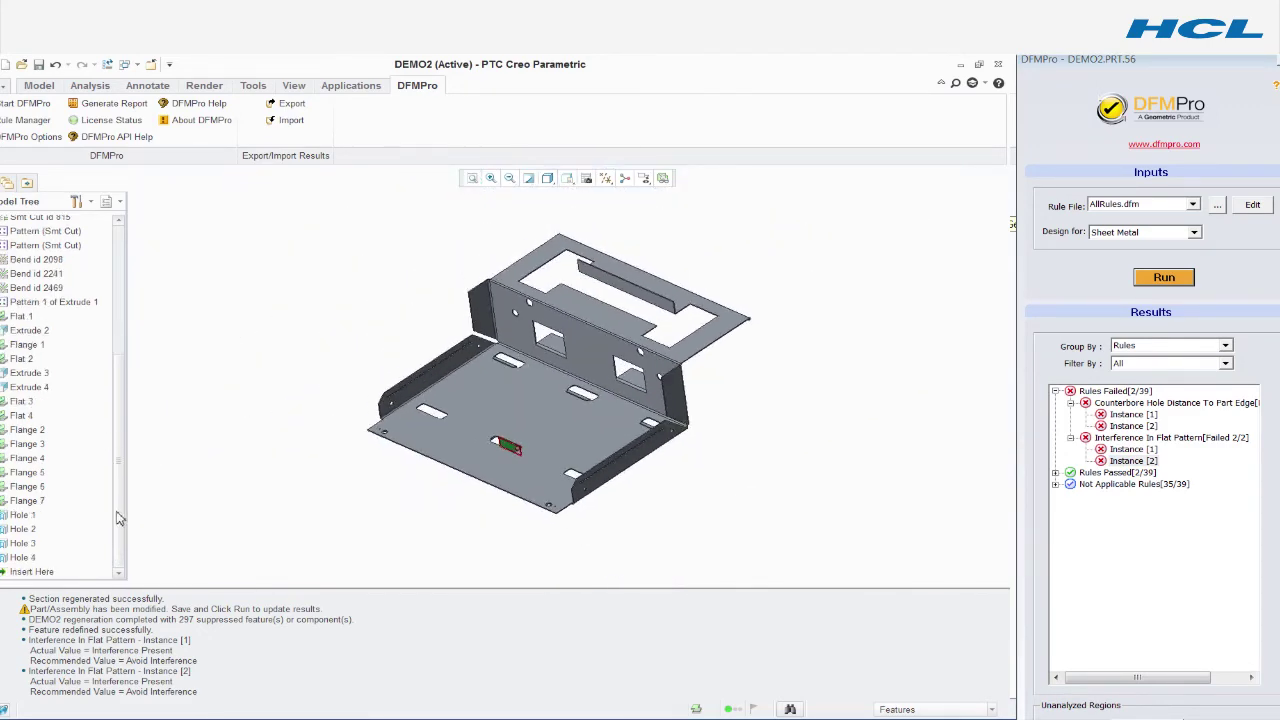
{"action": "left_click", "coordinate": [38, 501]}
- Reopen the Flange 7 definition and finish it without changes
{"action": "right_click", "coordinate": [38, 501]}
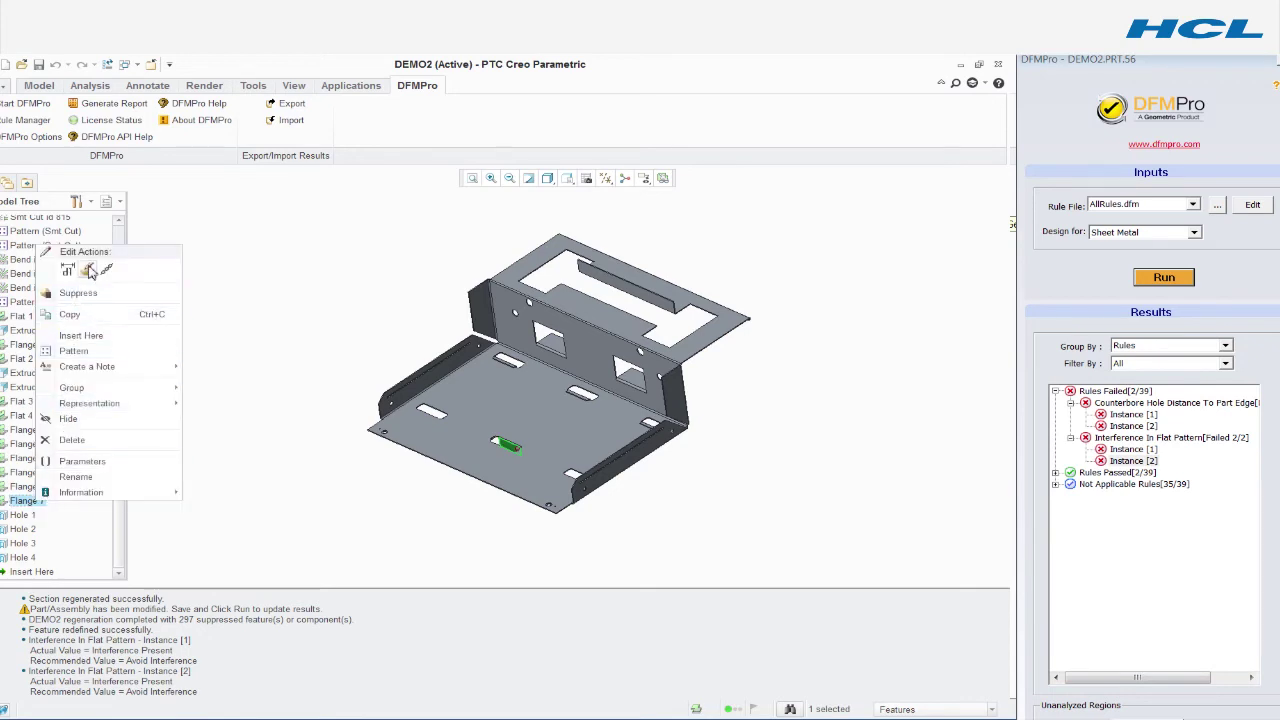
{"action": "left_click", "coordinate": [87, 271]}
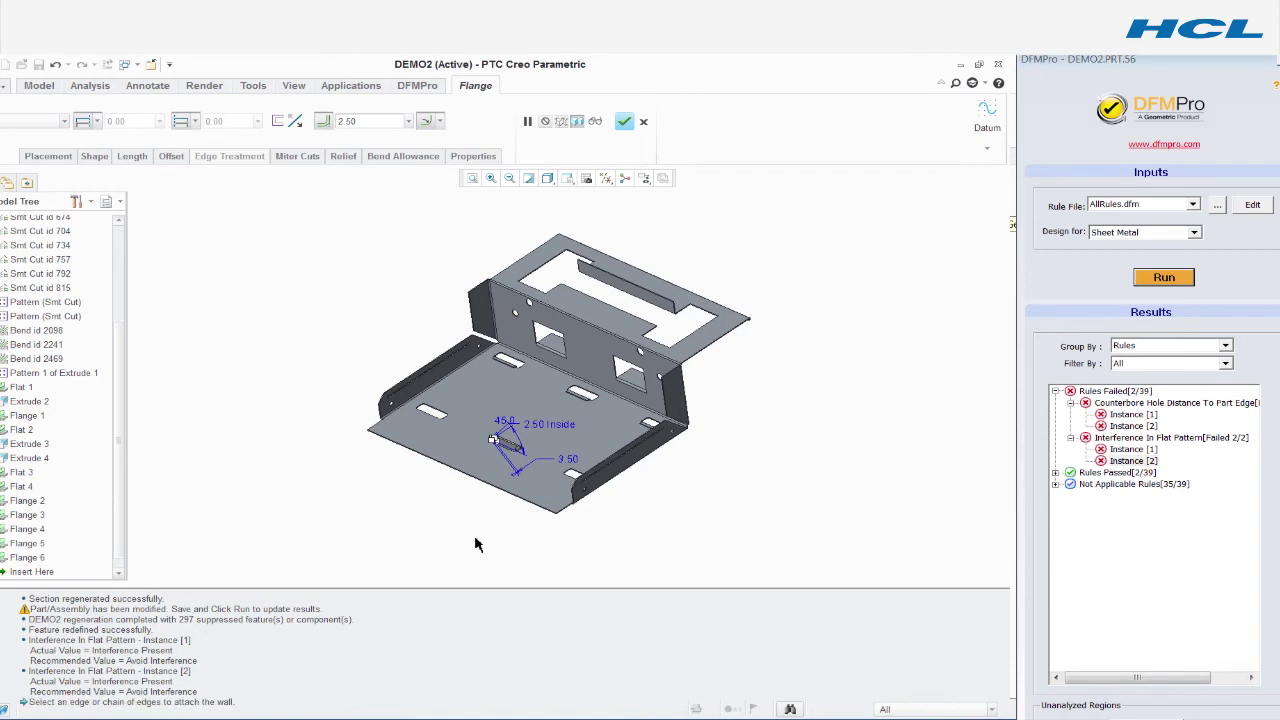
{"action": "middle_click", "coordinate": [420, 522]}
{"action": "scroll", "coordinate": [79, 548], "scroll_direction": "down", "scroll_amount": 2}
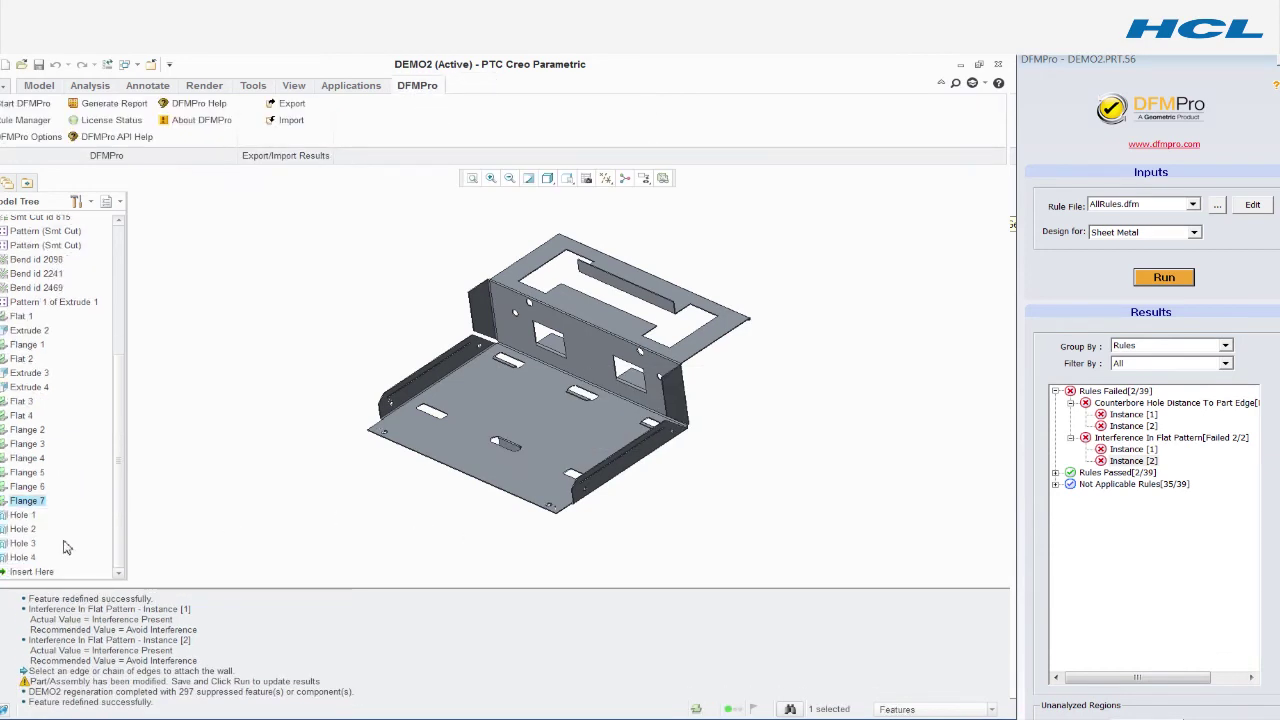
- Change Flange 6's length dimension from 6.0 to 3.5 and refit the bracket
{"action": "left_click", "coordinate": [30, 487]}
{"action": "right_click", "coordinate": [36, 487]}
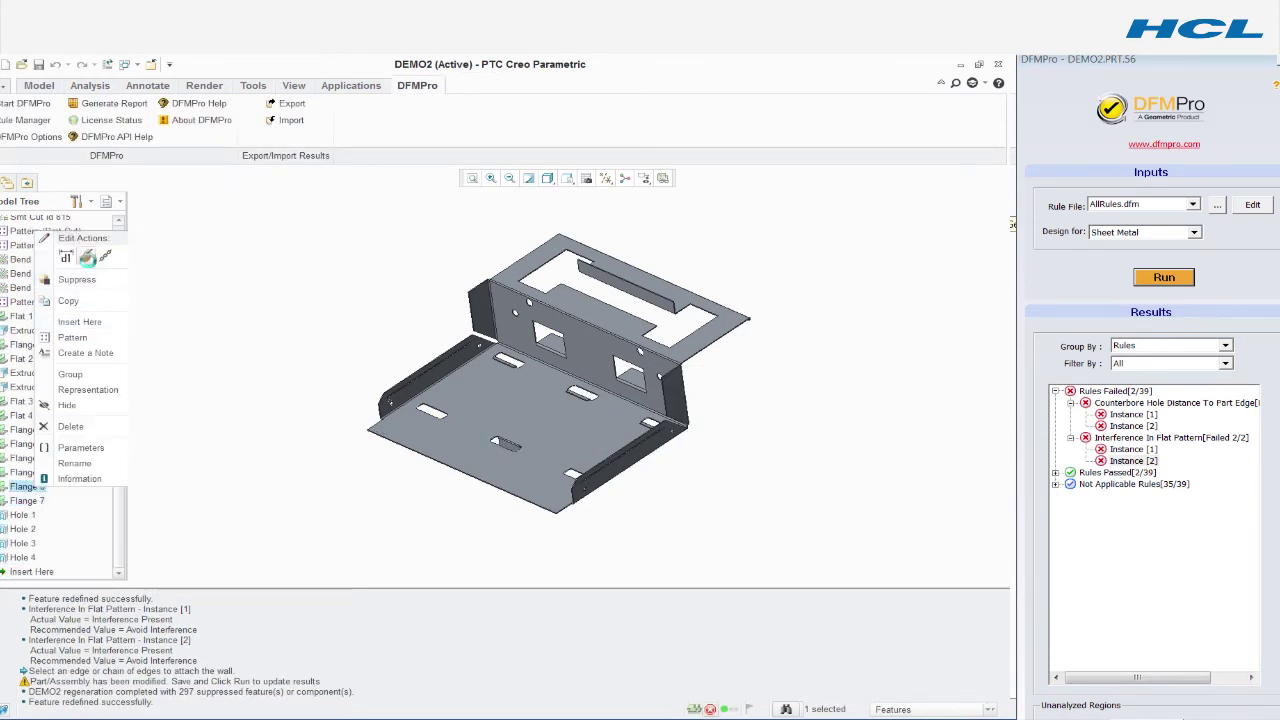
{"action": "left_click", "coordinate": [86, 256]}
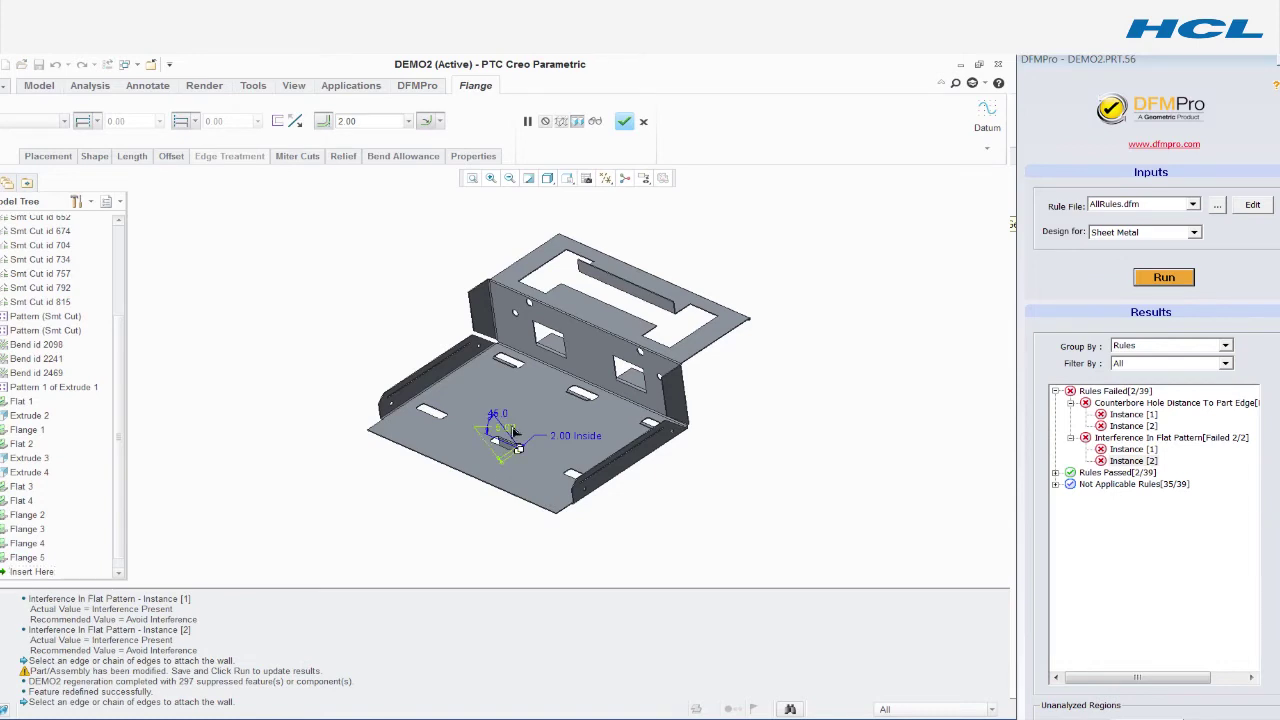
{"action": "double_click", "coordinate": [511, 428]}
{"action": "type", "text": "3.5"}
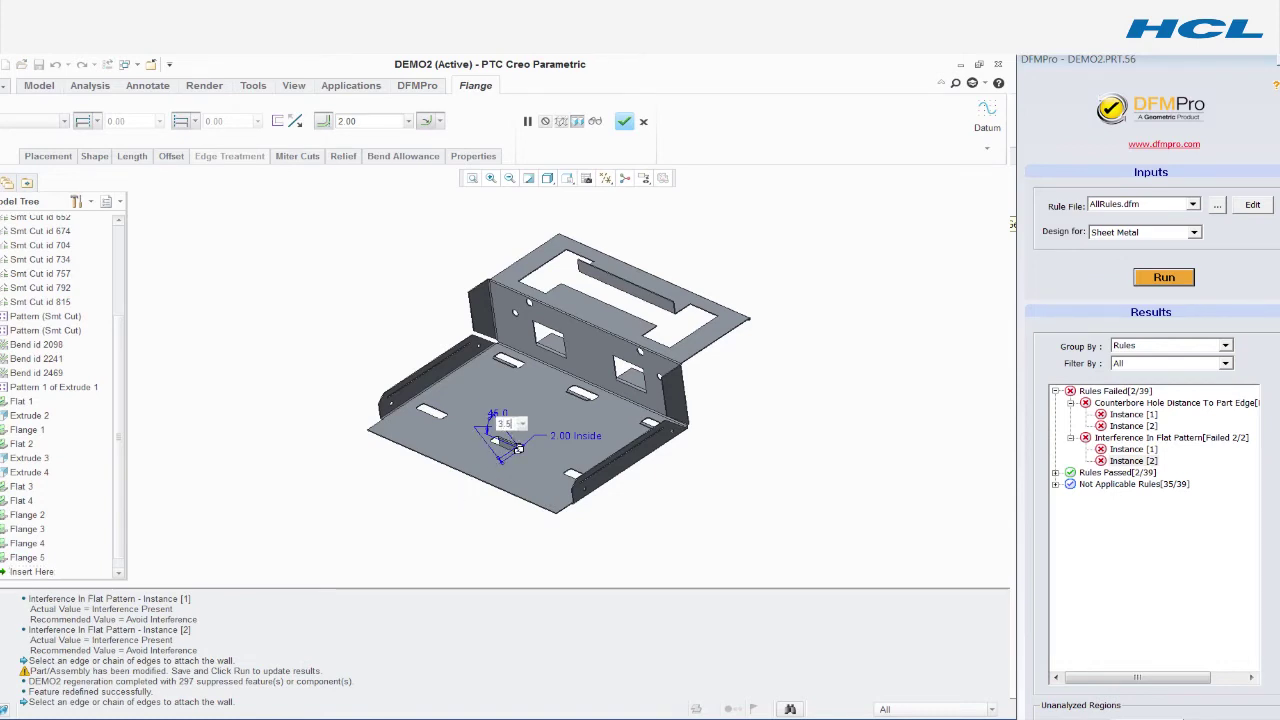
{"action": "key", "text": "Return"}
{"action": "middle_click", "coordinate": [456, 498]}
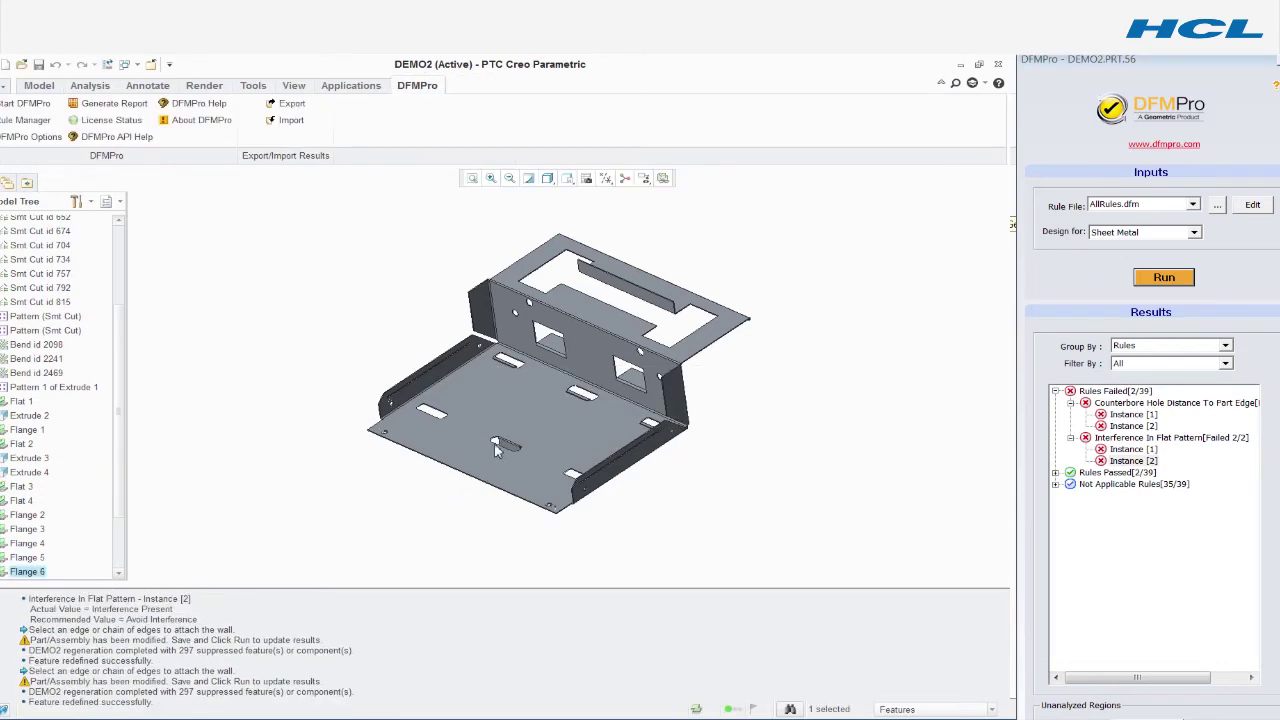
{"action": "scroll", "coordinate": [494, 443], "scroll_direction": "up", "scroll_amount": 5}
{"action": "scroll", "coordinate": [596, 478], "scroll_direction": "up", "scroll_amount": 3}
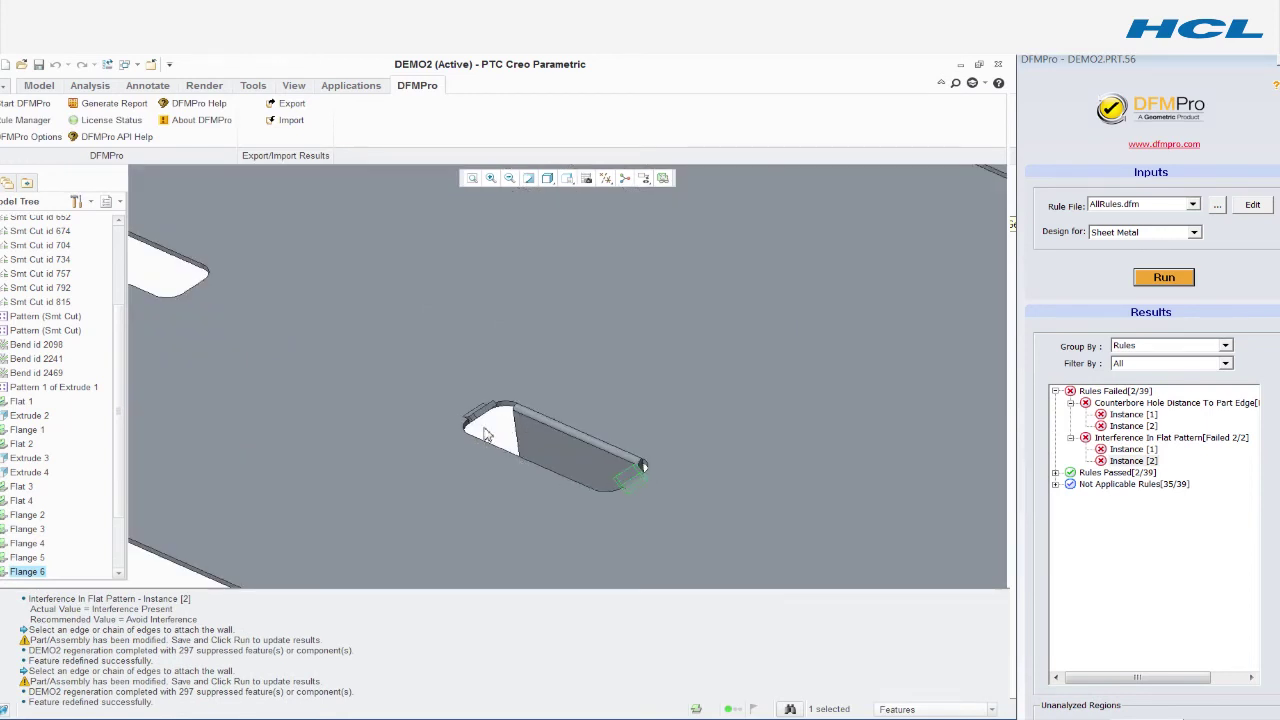
{"action": "left_click", "coordinate": [472, 178]}
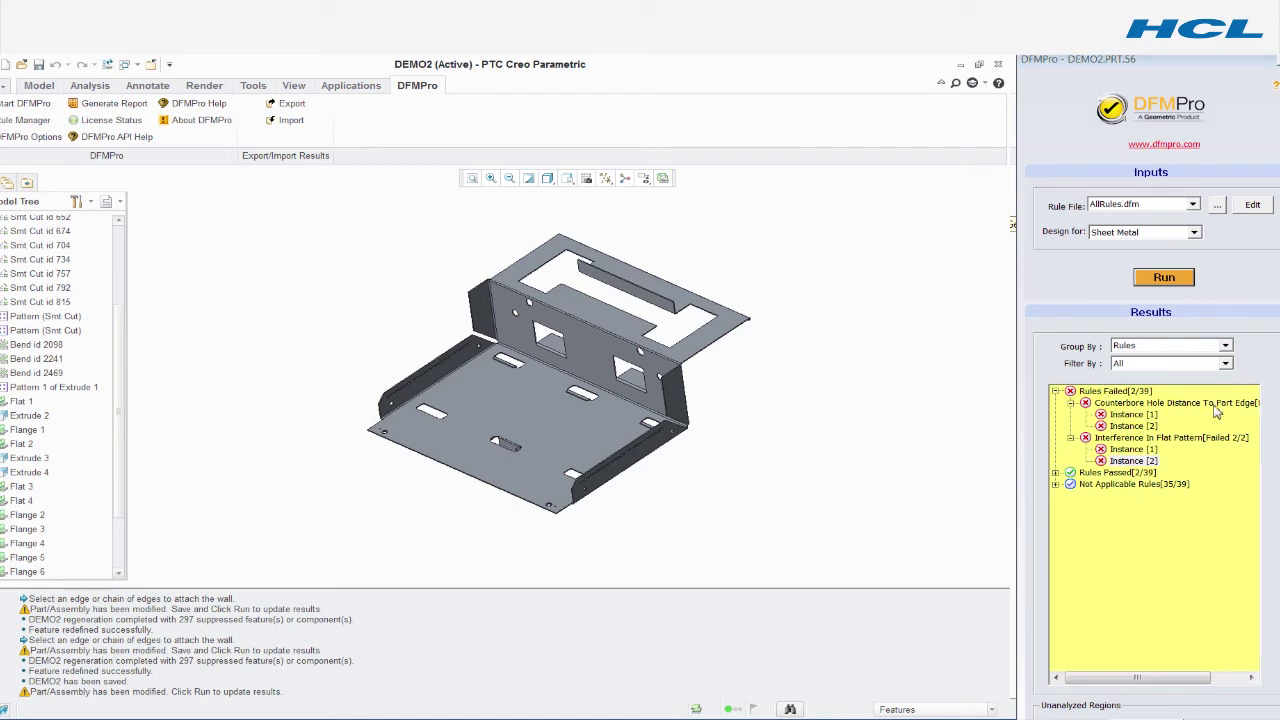
- Rerun DFMPro and review the passed counterbore-distance and flat-pattern interference rules
{"action": "left_click", "coordinate": [1165, 280]}
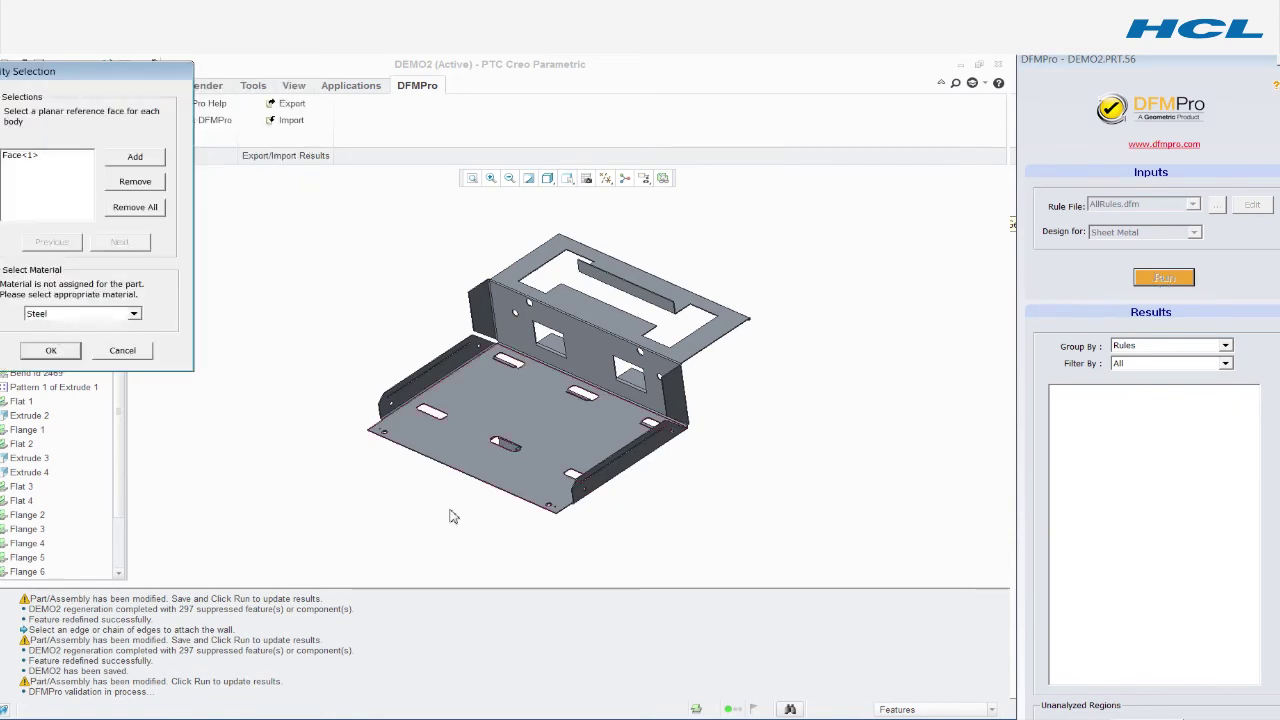
{"action": "left_click", "coordinate": [64, 354]}
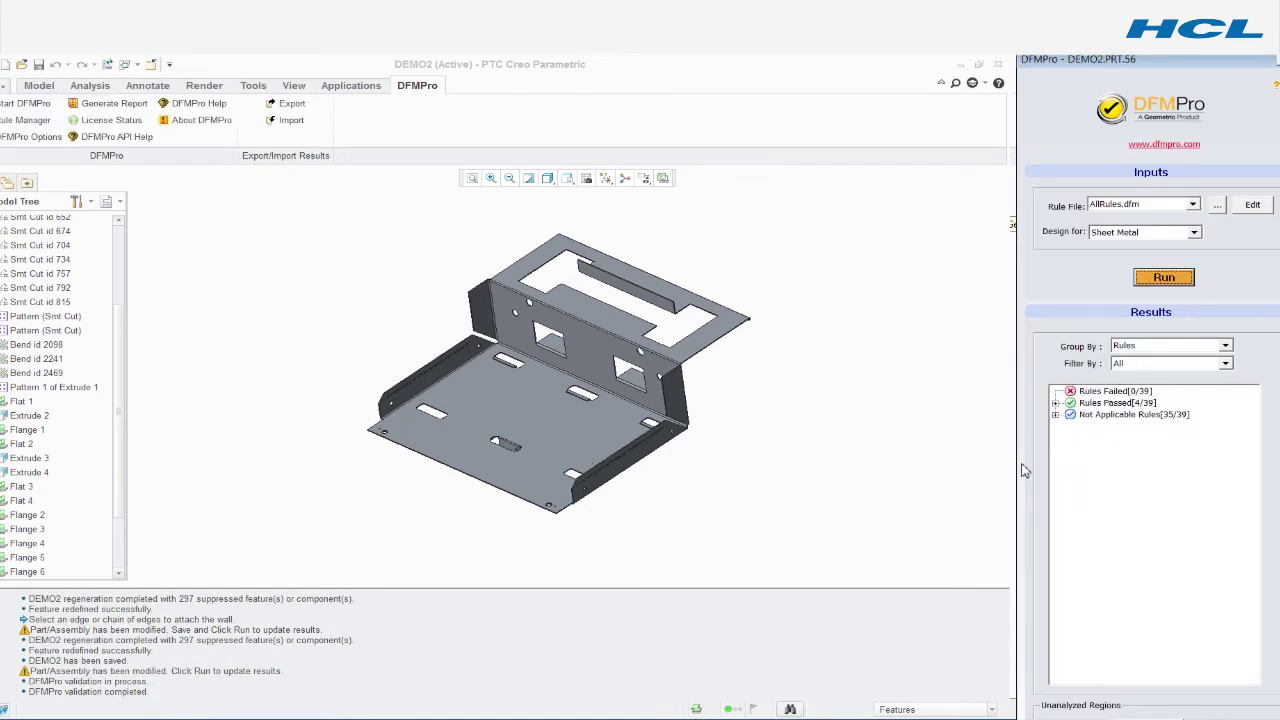
{"action": "left_click", "coordinate": [1055, 403]}
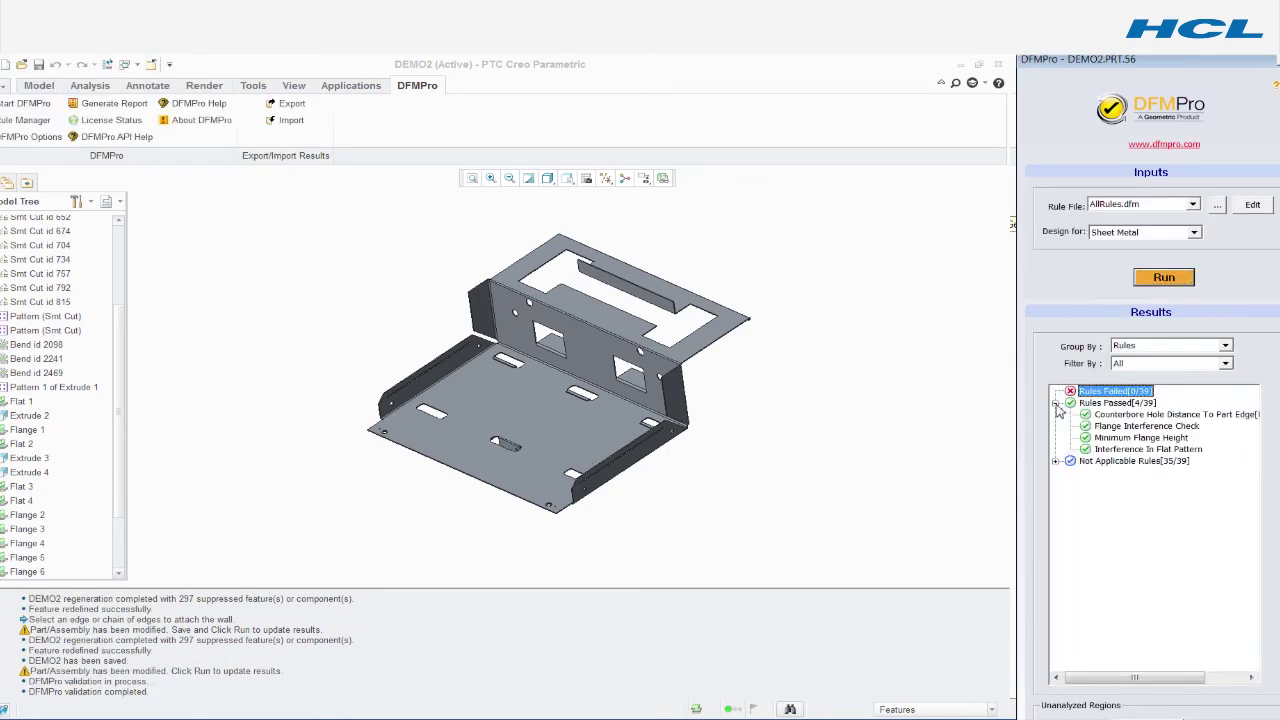
{"action": "left_click", "coordinate": [1121, 415]}
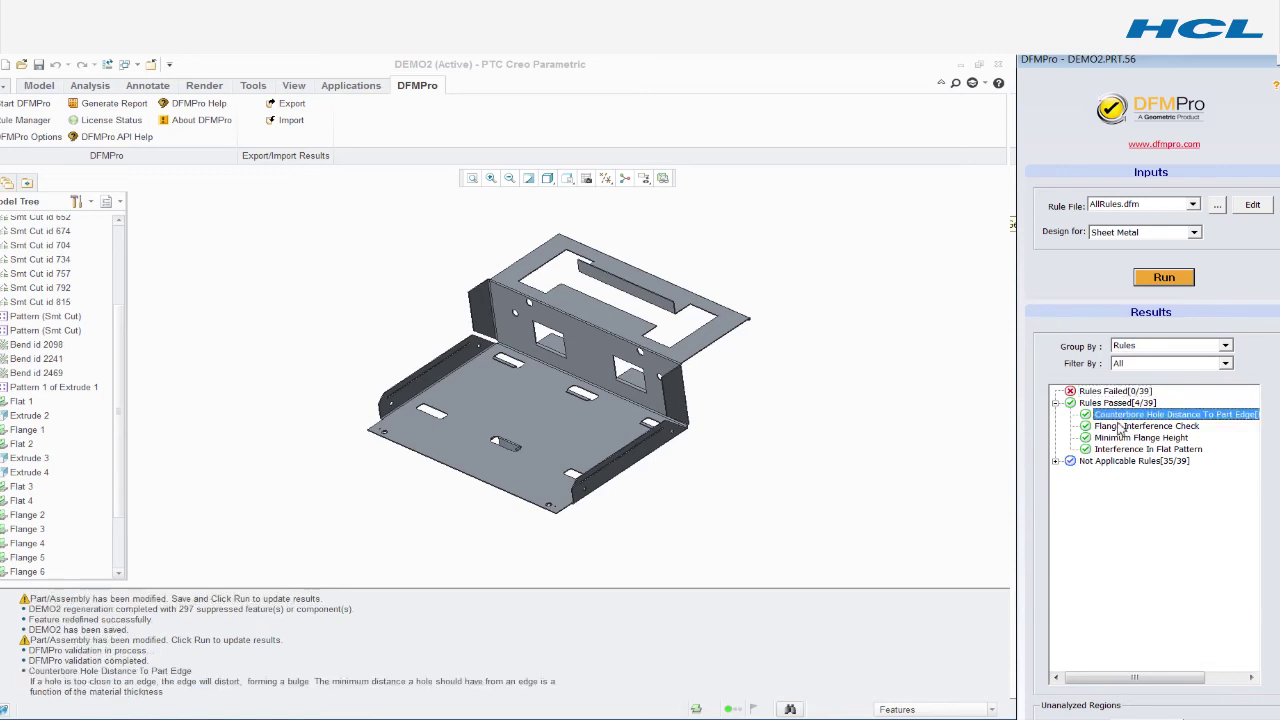
{"action": "left_click", "coordinate": [1125, 450]}
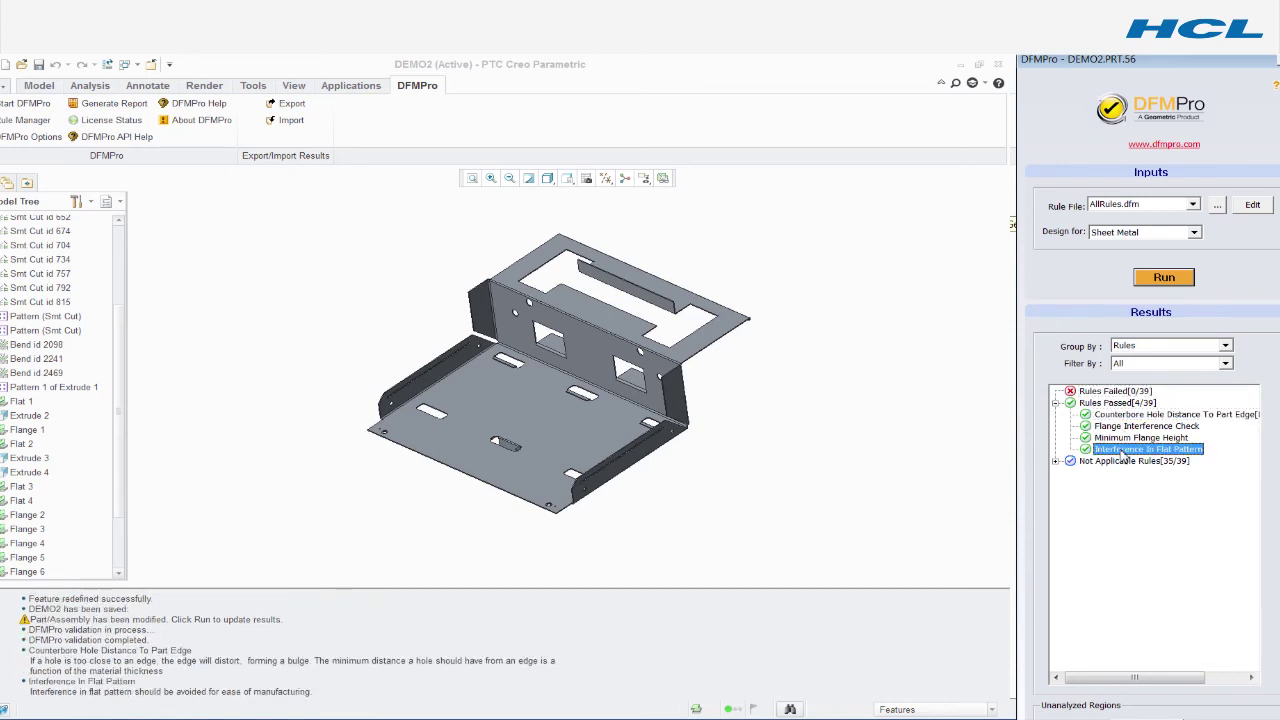
{"action": "left_click", "coordinate": [1055, 403]}
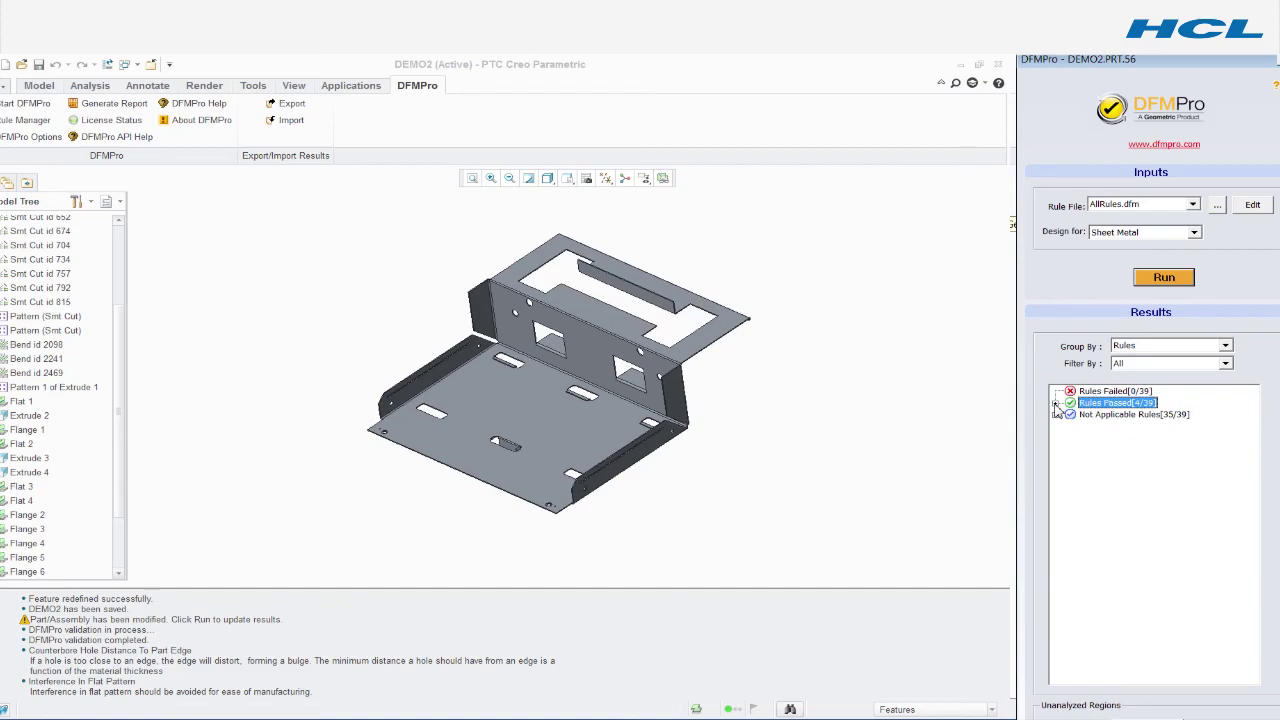